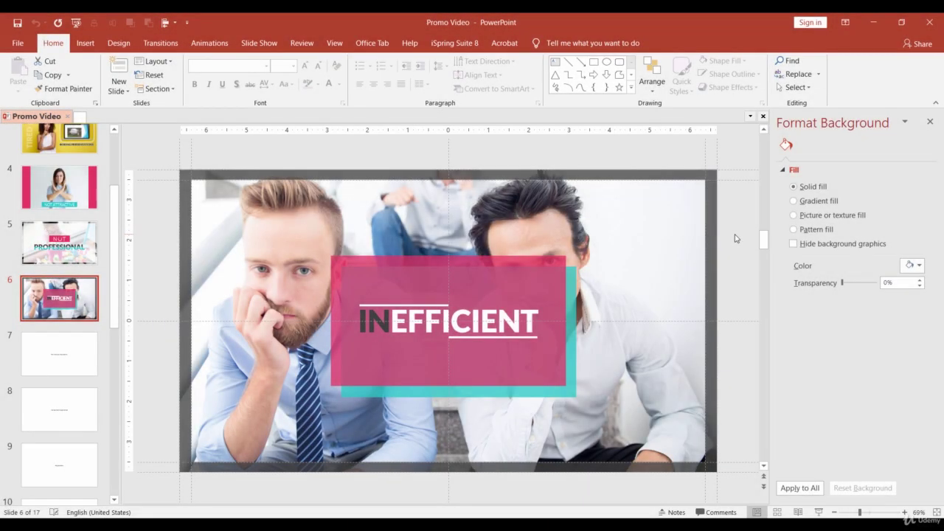
Step: Go to slide 7, the plain white slide reading 'This is why you may want to...'
left_click(72, 352)
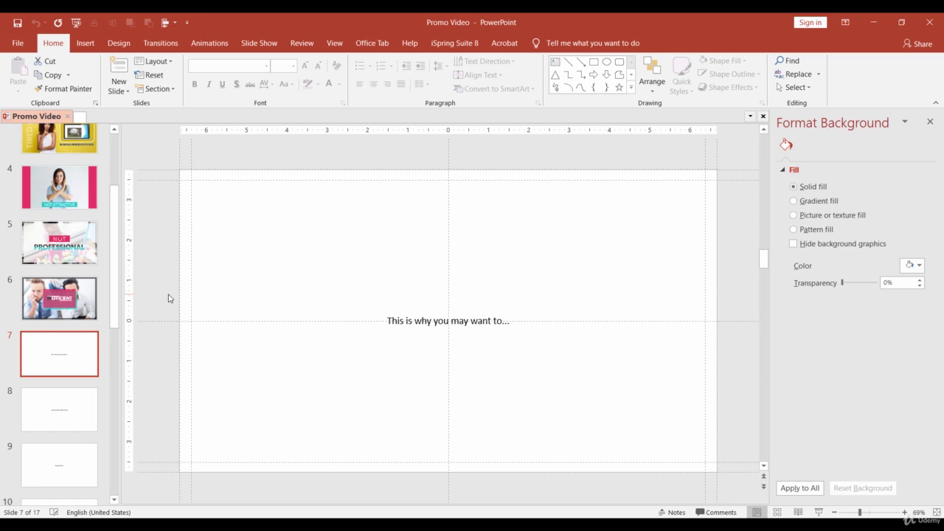
Step: Move the text box to the slide's top and add the Slide 7 photo, enlarged to 8.89" by 13.33"
left_click(413, 313)
left_click_drag(423, 313, 430, 145)
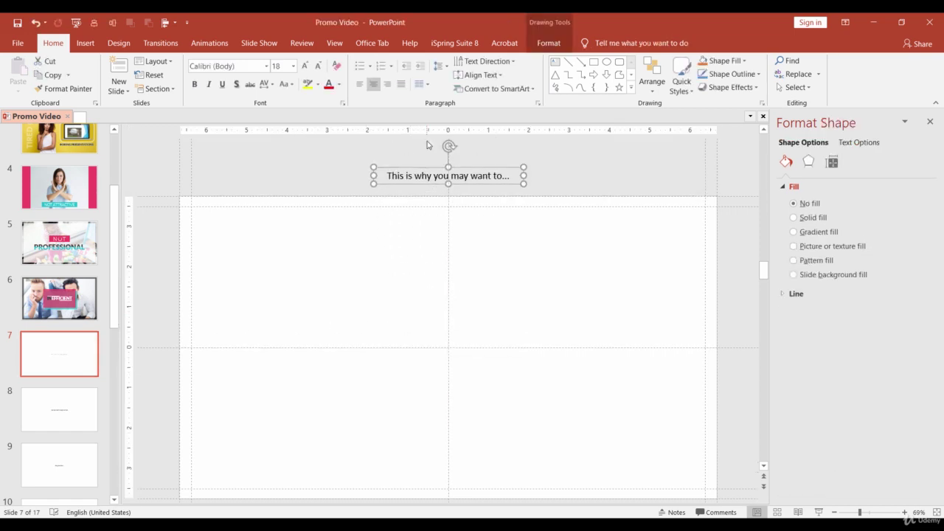
left_click(315, 515)
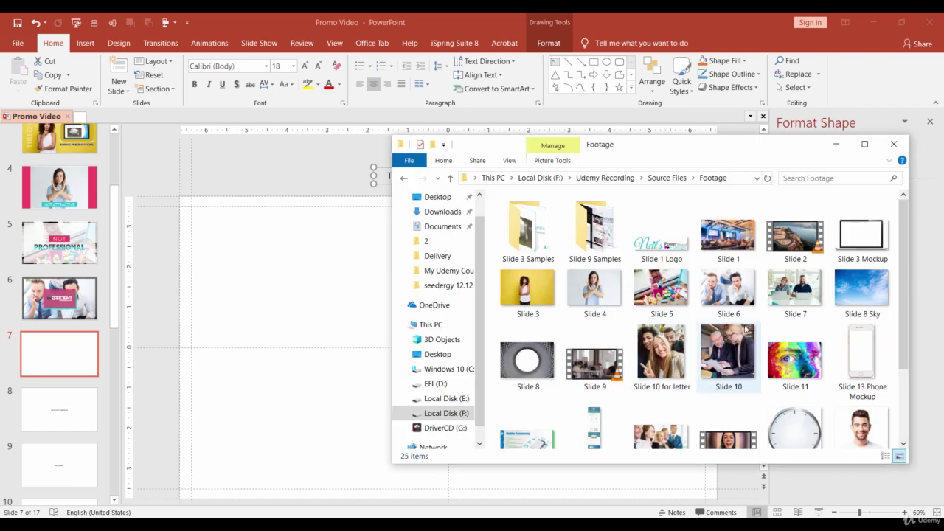
left_click_drag(314, 359, 307, 381)
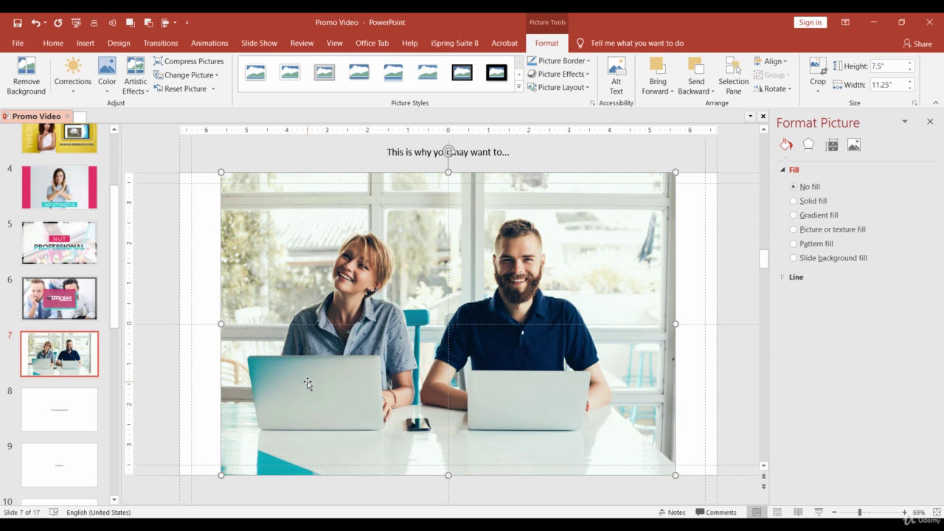
left_click_drag(675, 475, 714, 500)
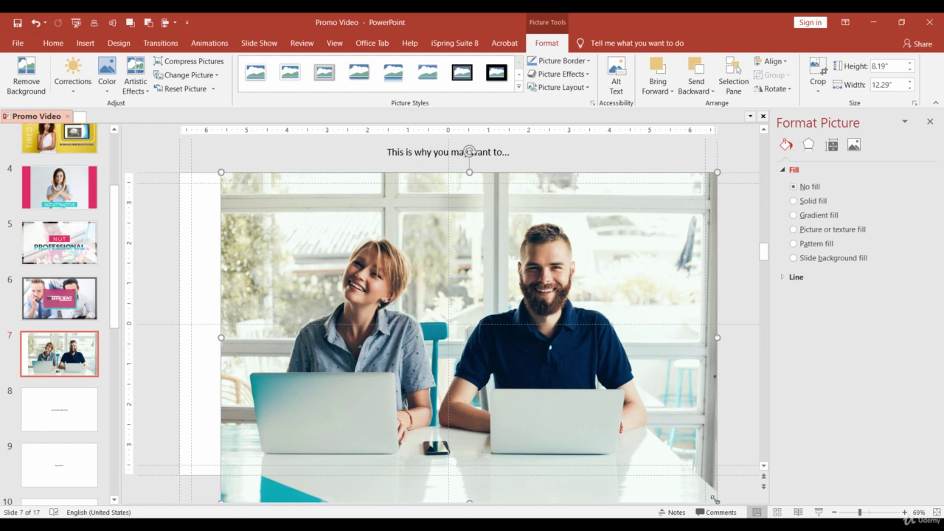
left_click_drag(220, 173, 181, 156)
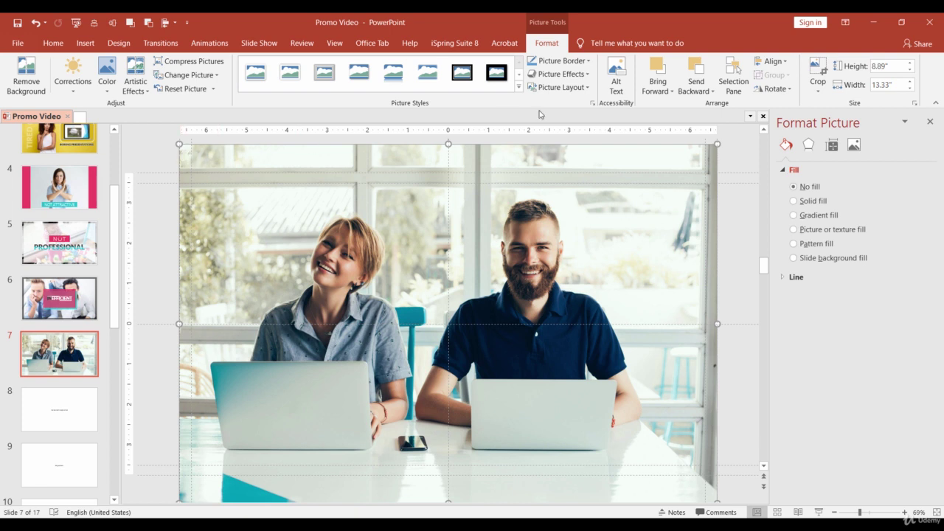
Step: Crop the photo to a 16:9 aspect ratio, leaving it 7.5" by 13.33"
left_click(816, 84)
mouse_move(837, 135)
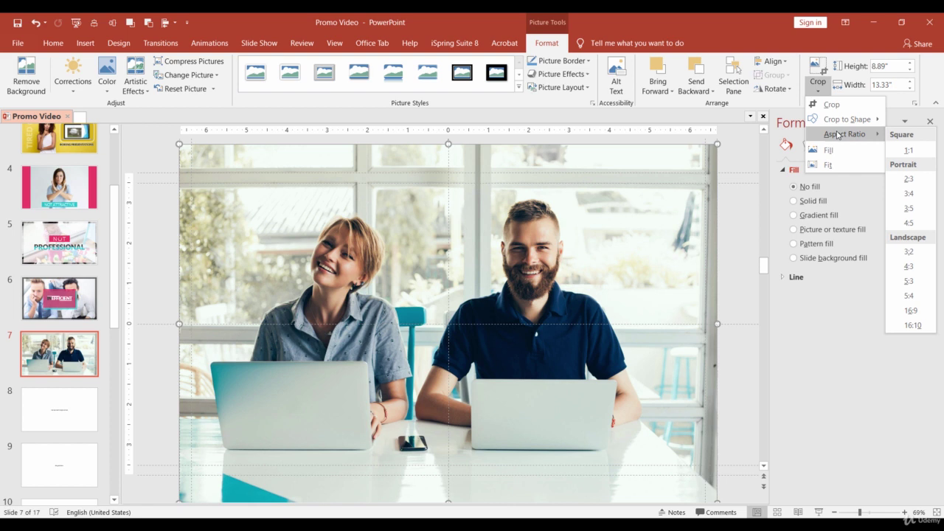
left_click(912, 311)
left_click(823, 72)
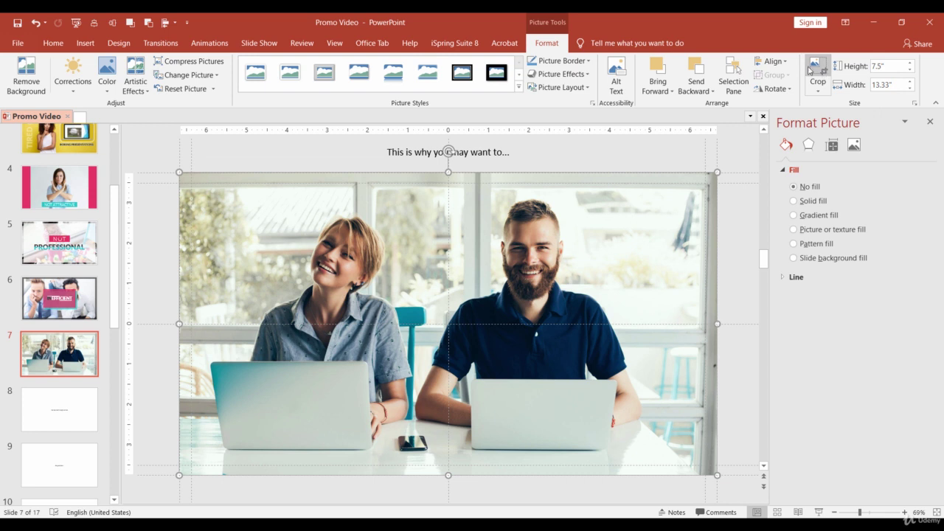
Step: Draw a rectangle covering the whole photo
left_click(79, 44)
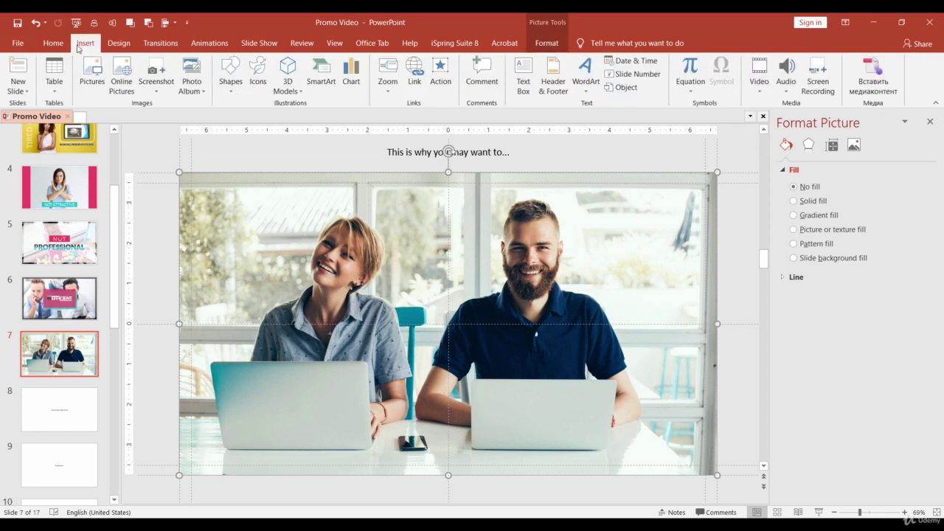
left_click(231, 73)
left_click(261, 118)
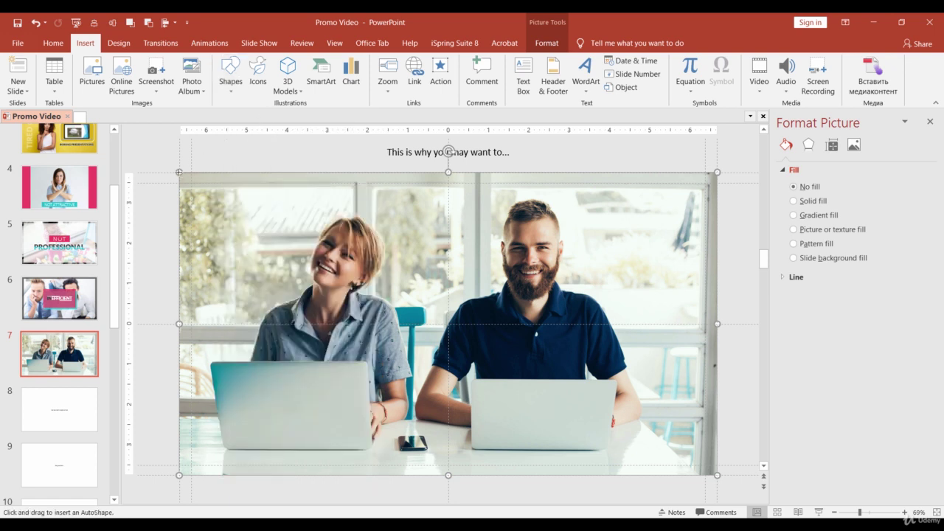
left_click_drag(179, 173, 717, 475)
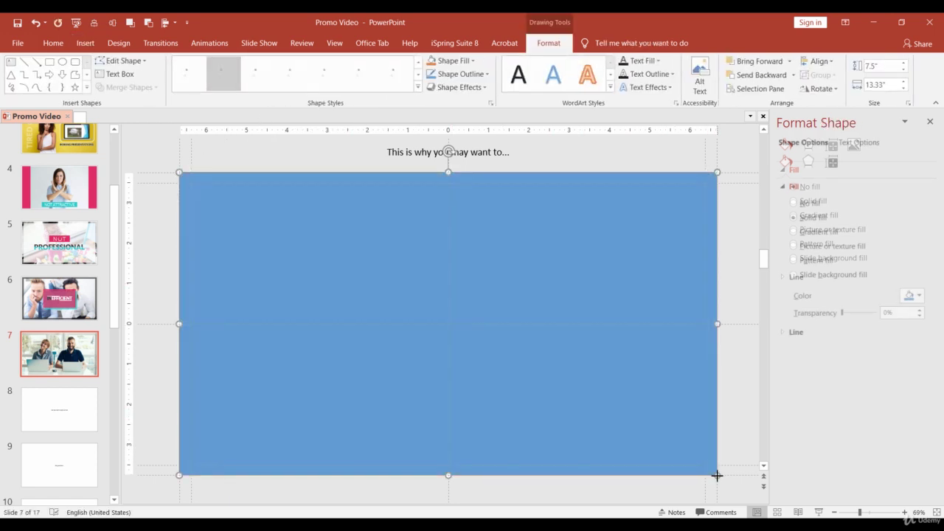
Step: Give the rectangle no outline and a dark grey fill at 27% transparency
left_click(796, 331)
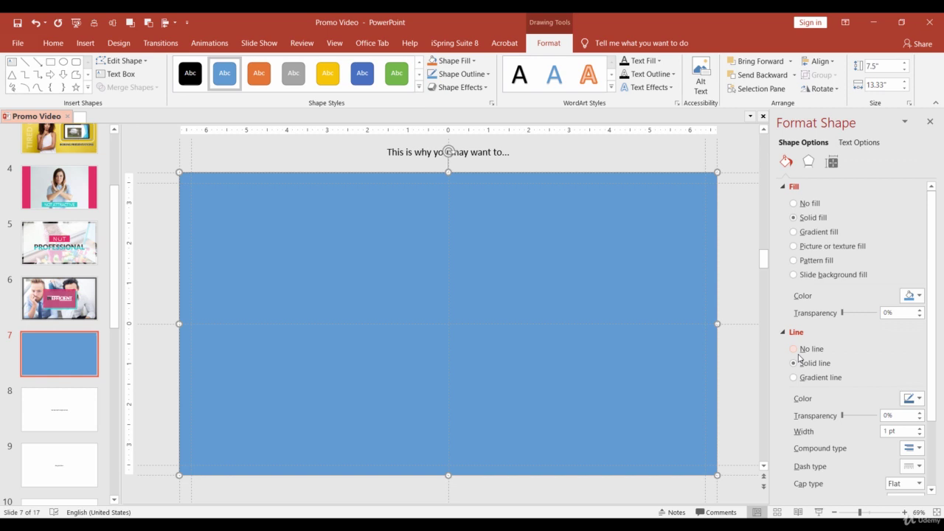
left_click(793, 349)
left_click(912, 295)
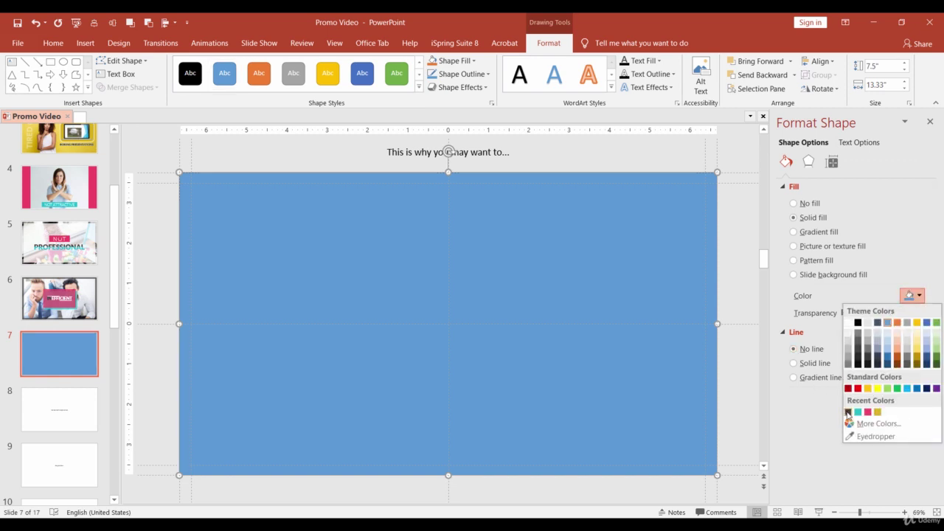
left_click(848, 411)
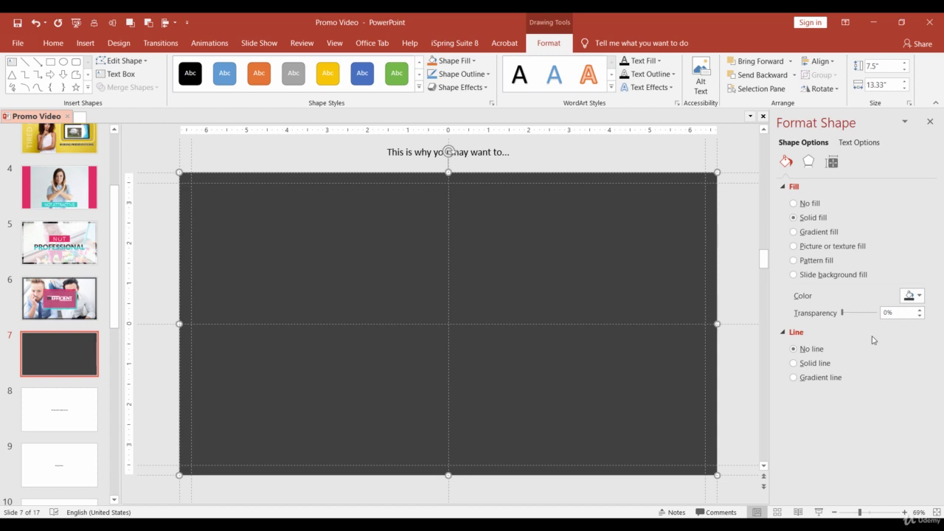
left_click_drag(843, 312, 845, 316)
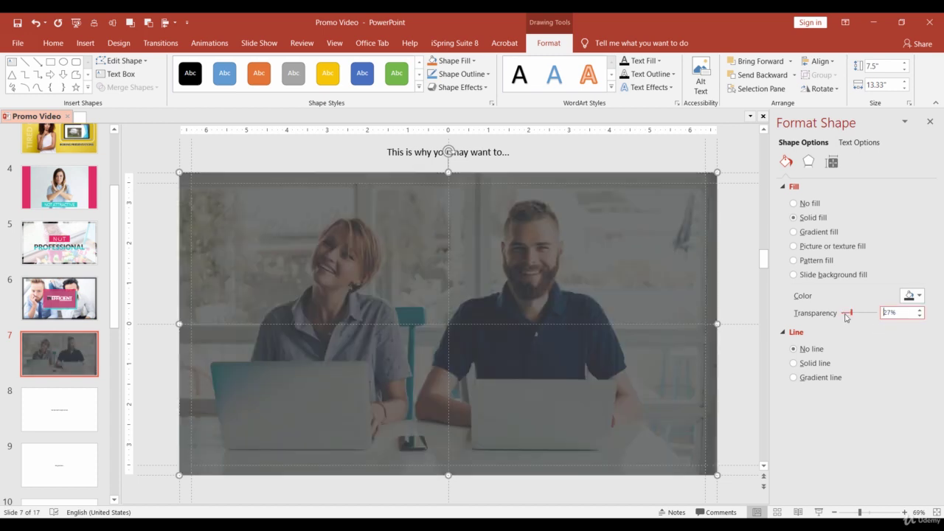
left_click(743, 303)
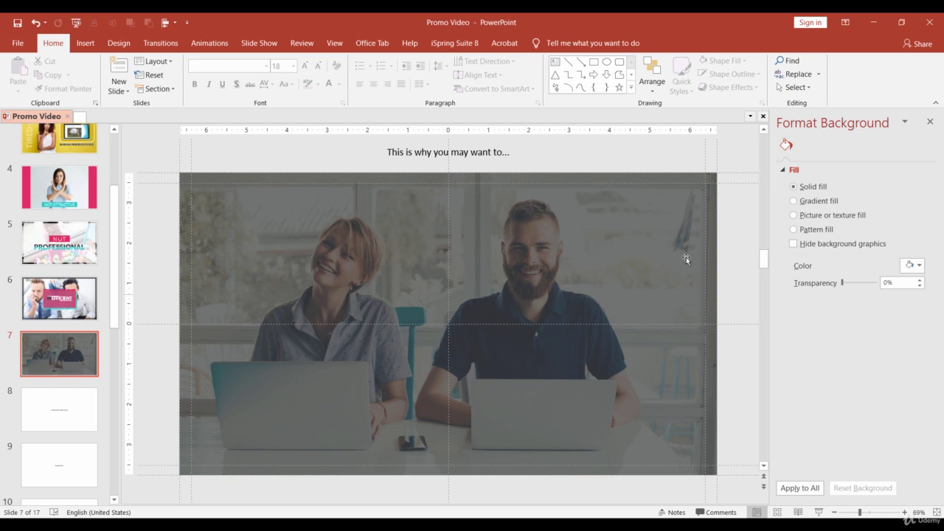
Step: Cut 'you may want to...' from the top text box and paste it as a separate text box
left_click(451, 152)
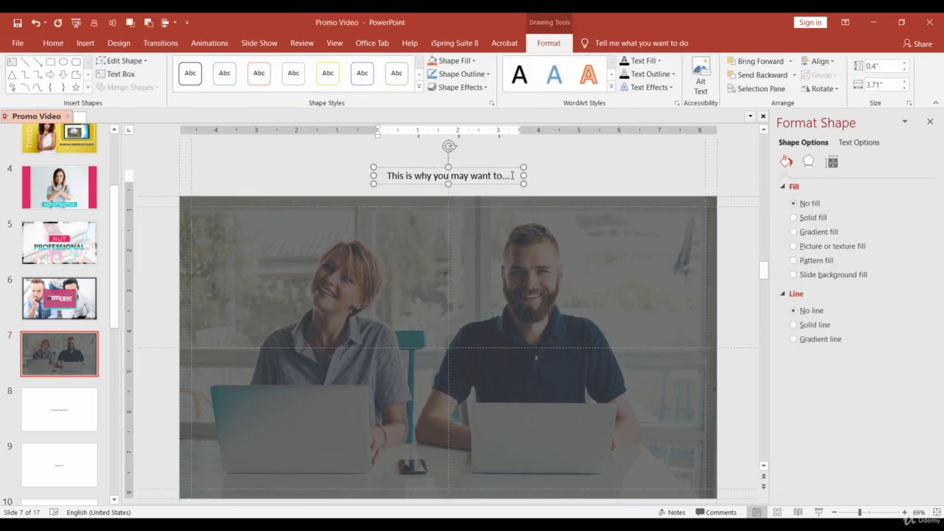
left_click_drag(432, 176, 612, 159)
key("ctrl+x")
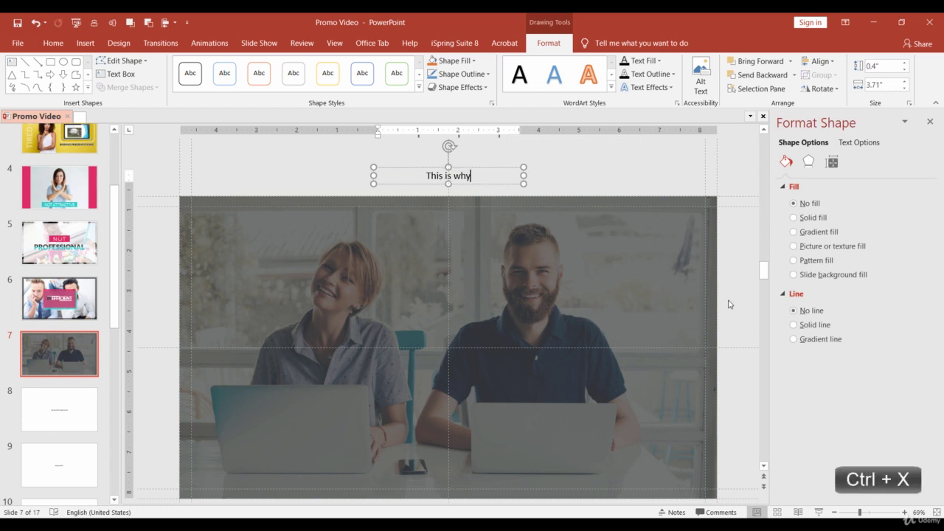
left_click(728, 304)
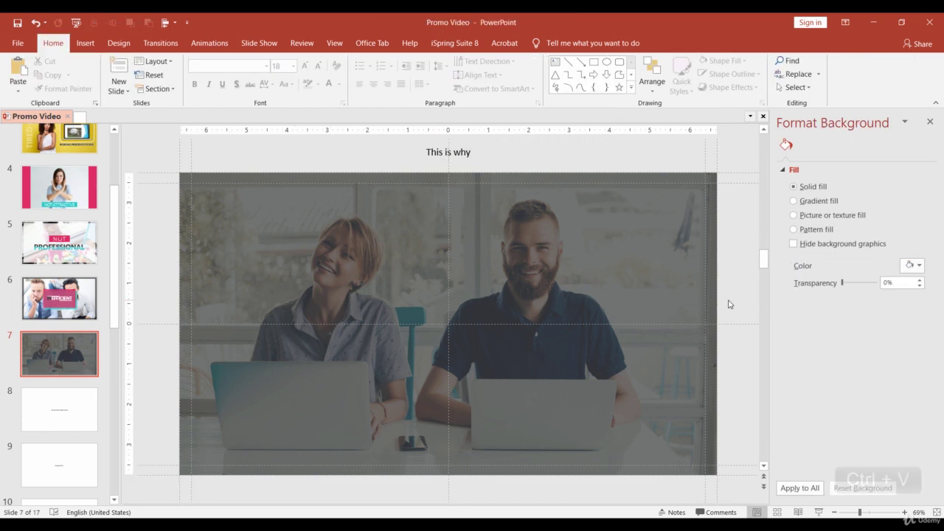
key("ctrl+v")
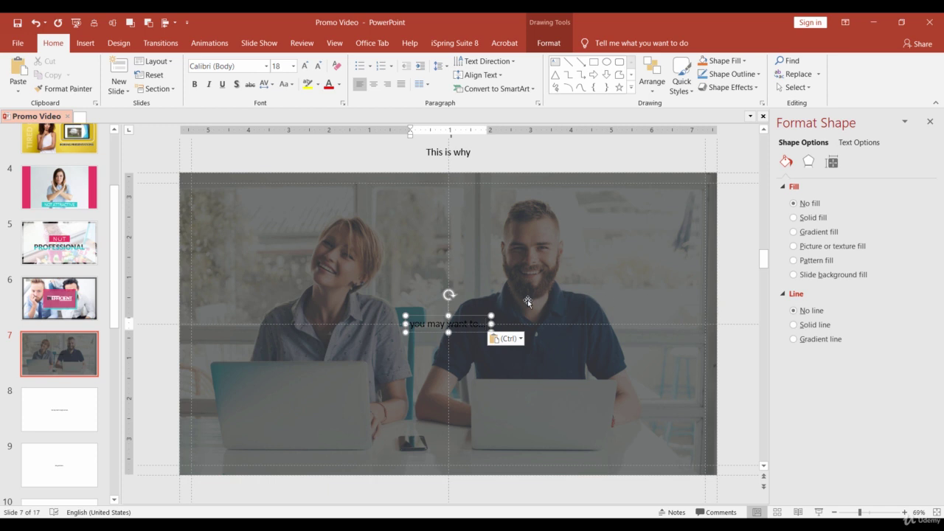
Step: Set the new text box's font to Lato Black at 60 pt
left_click(478, 314)
left_click(243, 67)
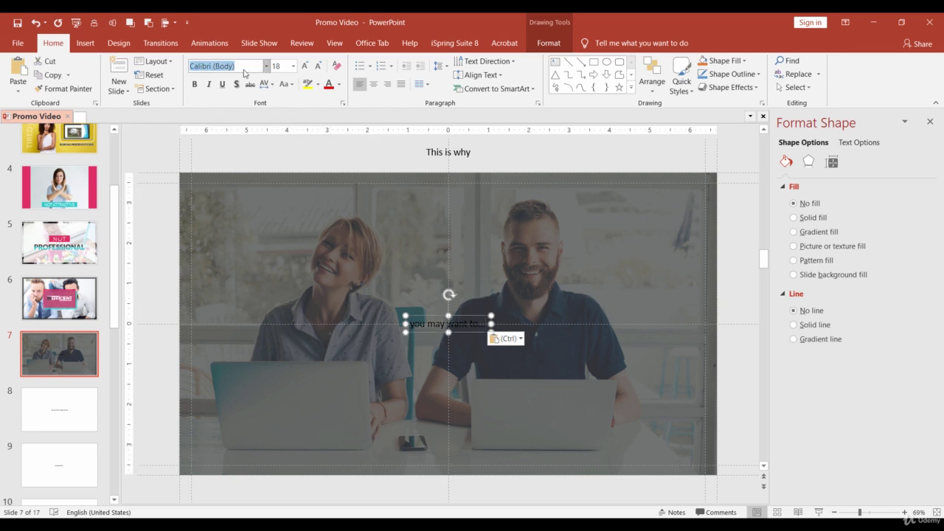
type("LAto Black")
key("Return")
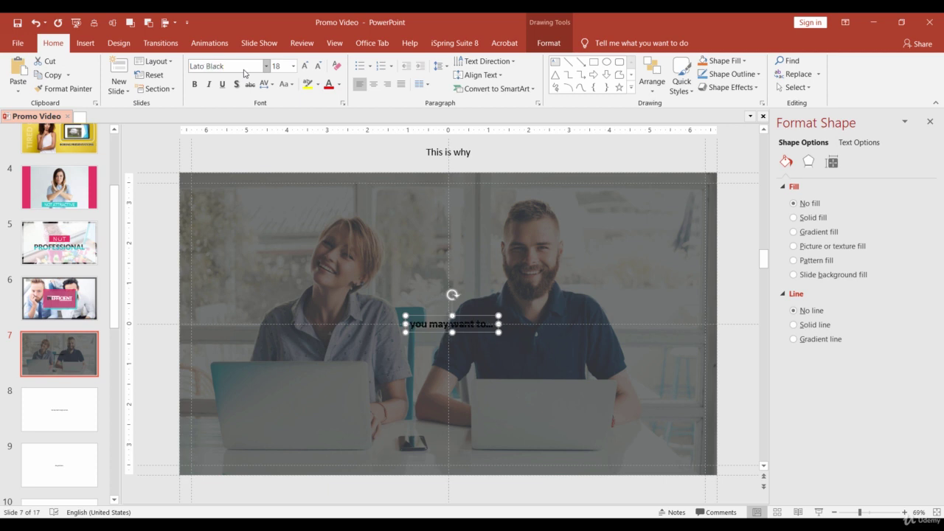
left_click(277, 65)
type("60")
key("Return")
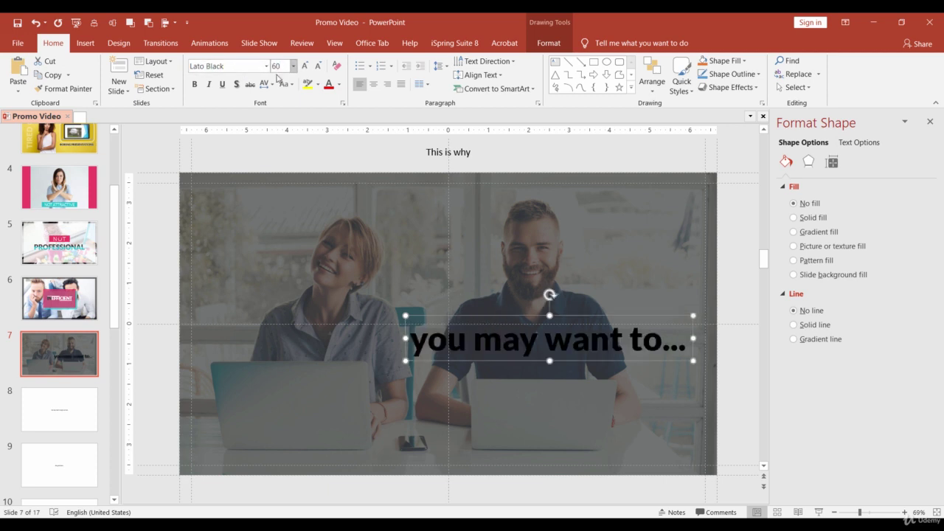
Step: Make the headline uppercase, teal and shadowed, centred in its box and on the slide
left_click(285, 83)
left_click(317, 126)
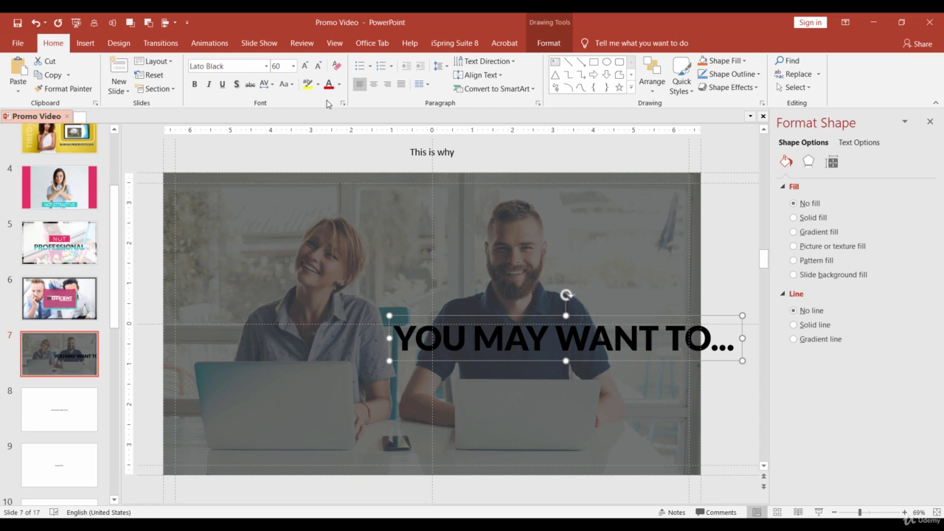
left_click(338, 84)
left_click(337, 197)
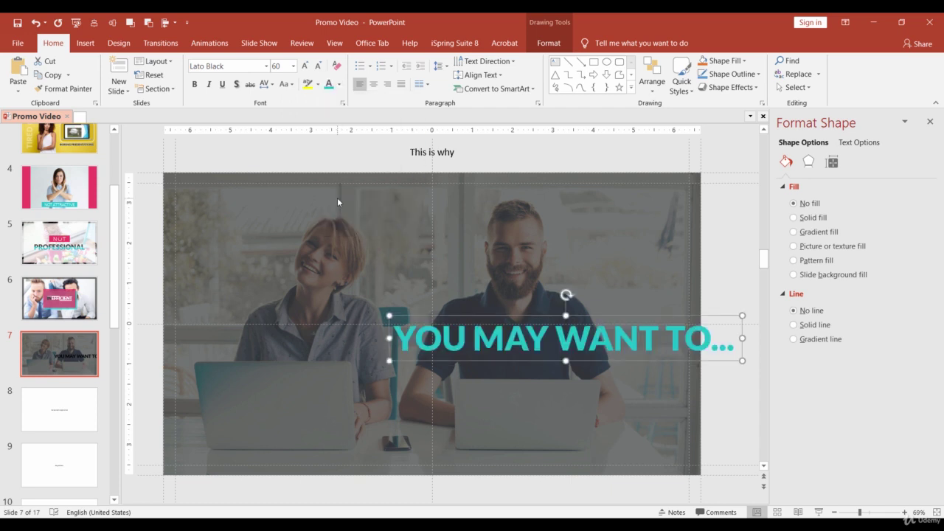
left_click(235, 84)
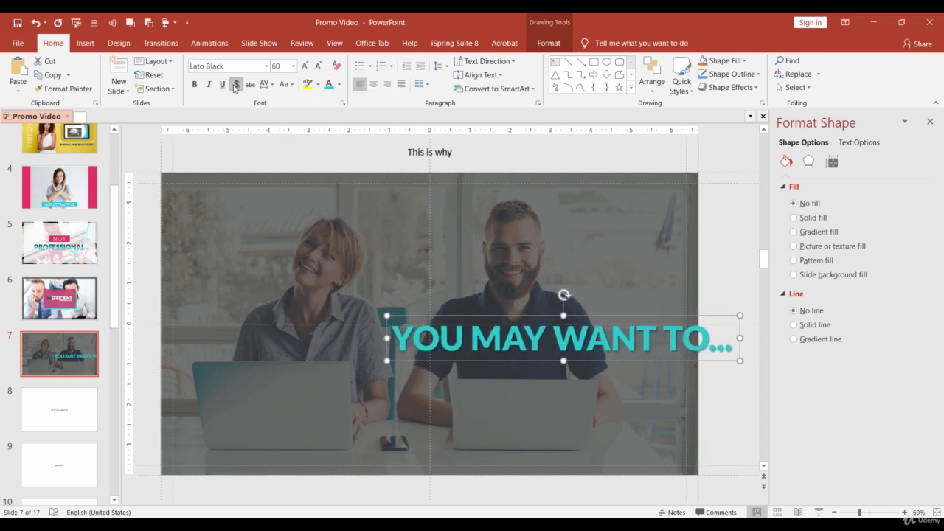
left_click(373, 83)
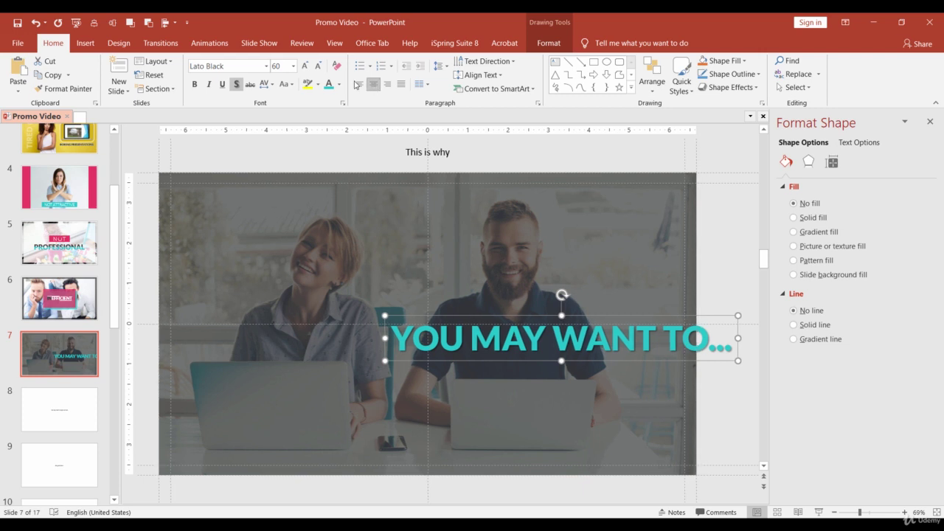
left_click(113, 24)
left_click(93, 24)
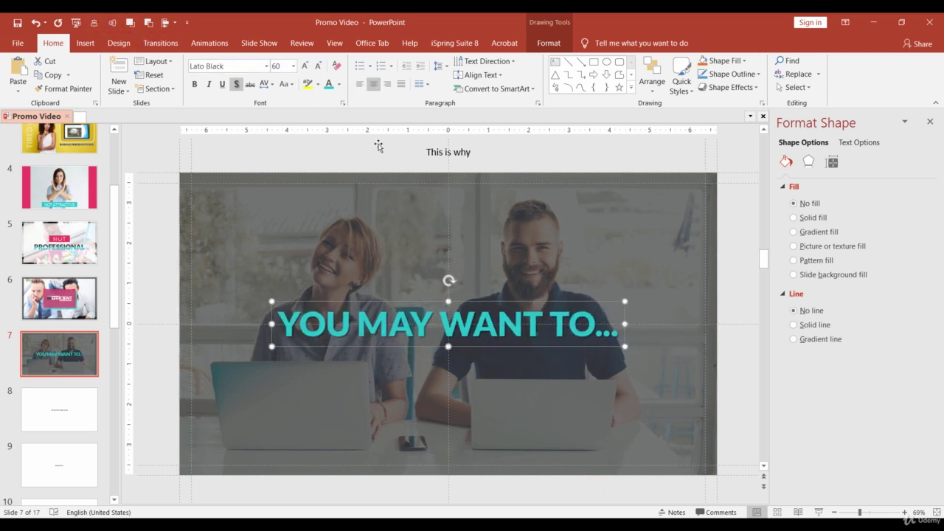
Step: Bring the 'This is why' box to the front and move it down onto the photo
left_click(434, 152)
right_click(439, 169)
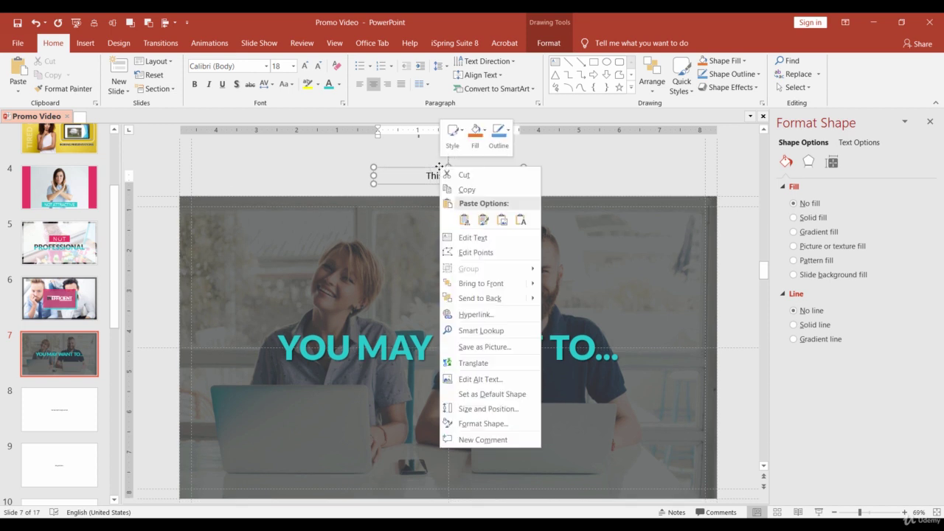
left_click(488, 284)
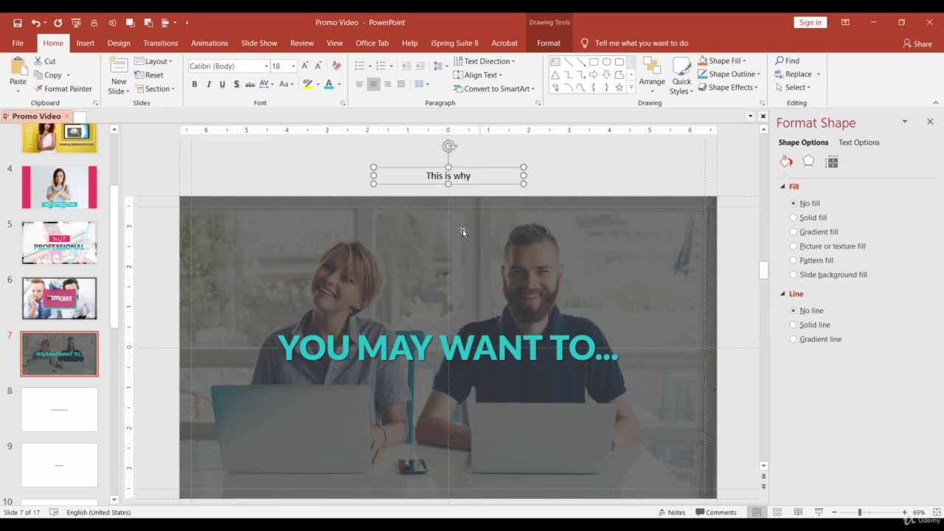
left_click_drag(428, 172, 430, 268)
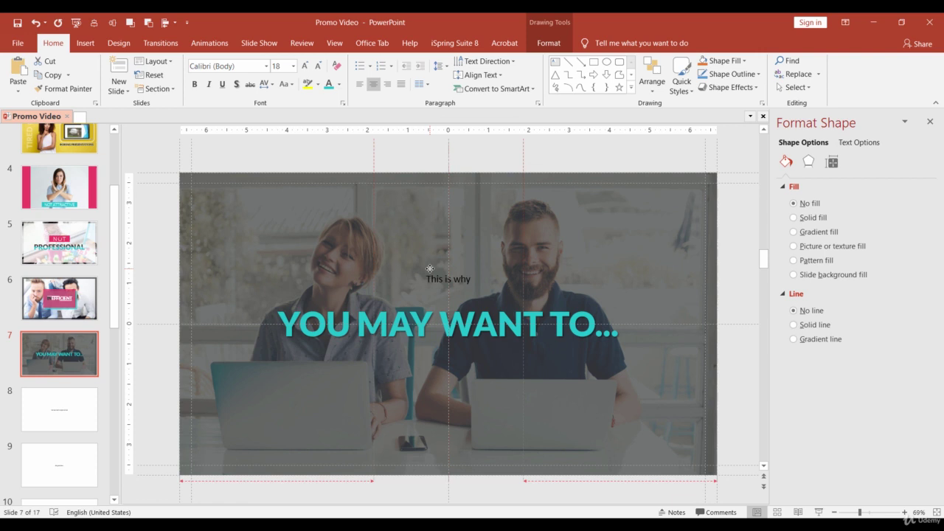
Step: Format it as white 48-pt Lato Light uppercase on one line, positioned above the headline
left_click(244, 62)
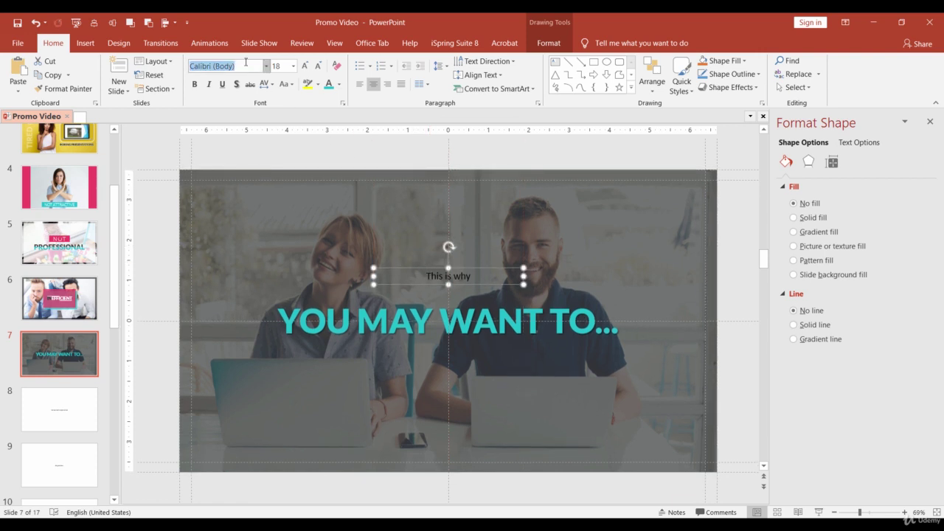
type("Lato L")
key("Return")
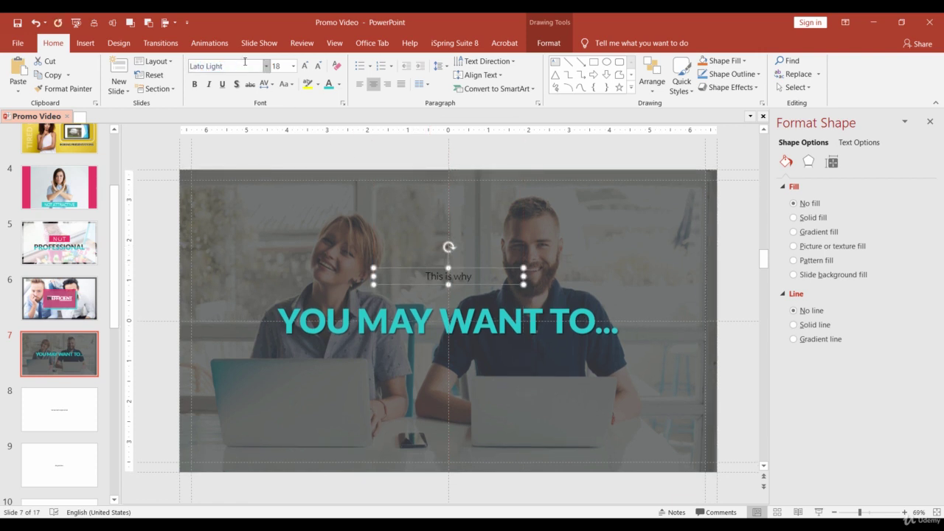
left_click(282, 65)
type("48")
key("Return")
left_click(281, 87)
left_click(313, 128)
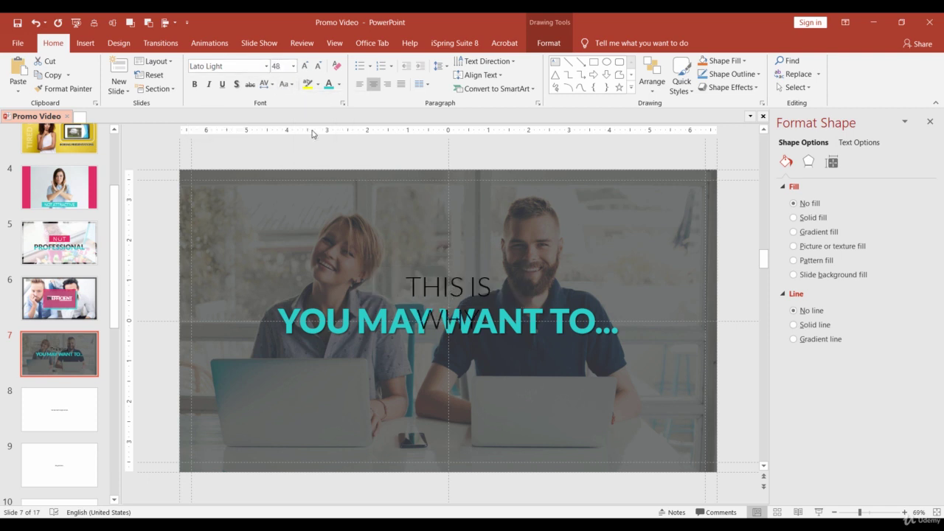
left_click(337, 88)
left_click(331, 111)
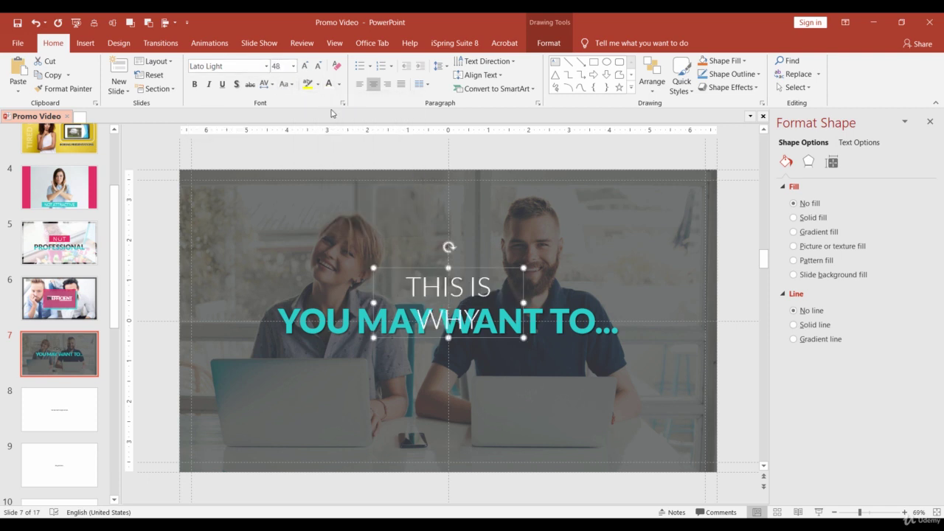
left_click_drag(369, 300, 341, 303)
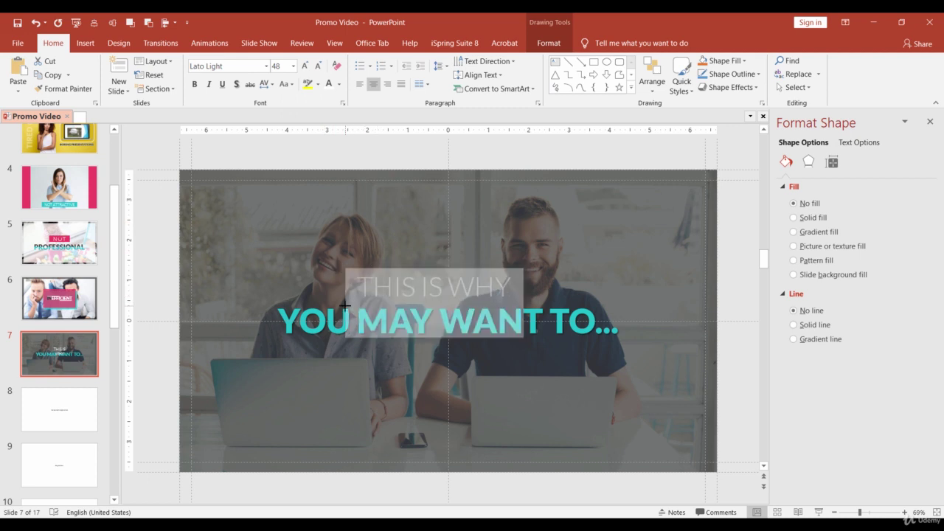
left_click_drag(408, 266, 418, 250)
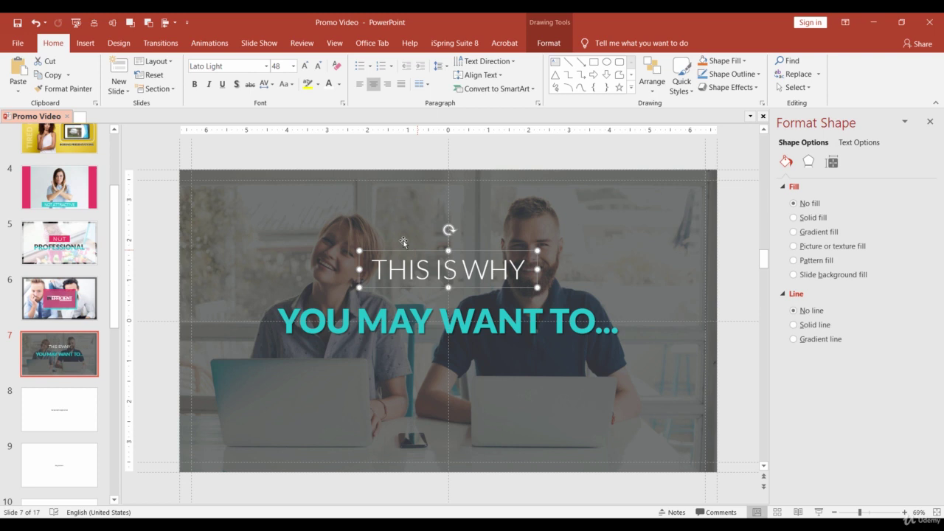
Step: Draw a rectangle over the slide centre and size it to 4.7" by 4.7"
left_click(85, 43)
left_click(230, 81)
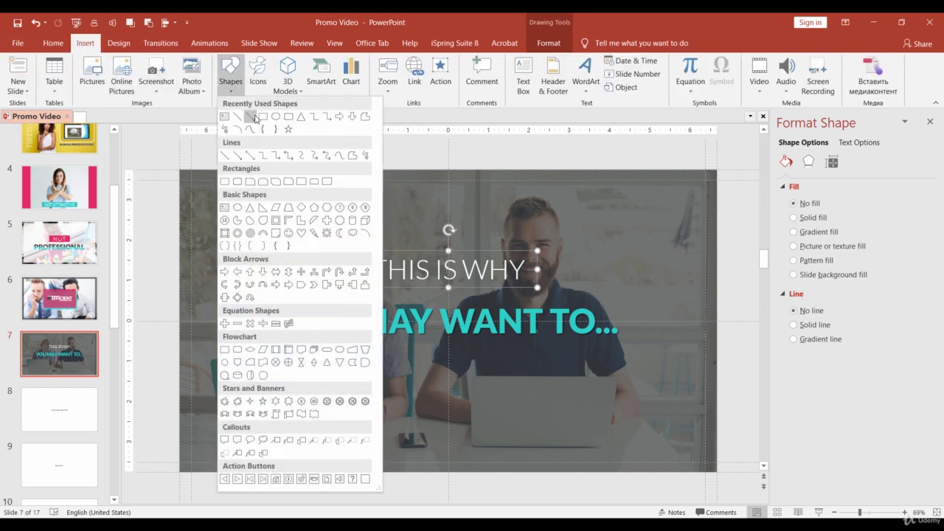
left_click(262, 116)
left_click_drag(352, 238, 584, 410)
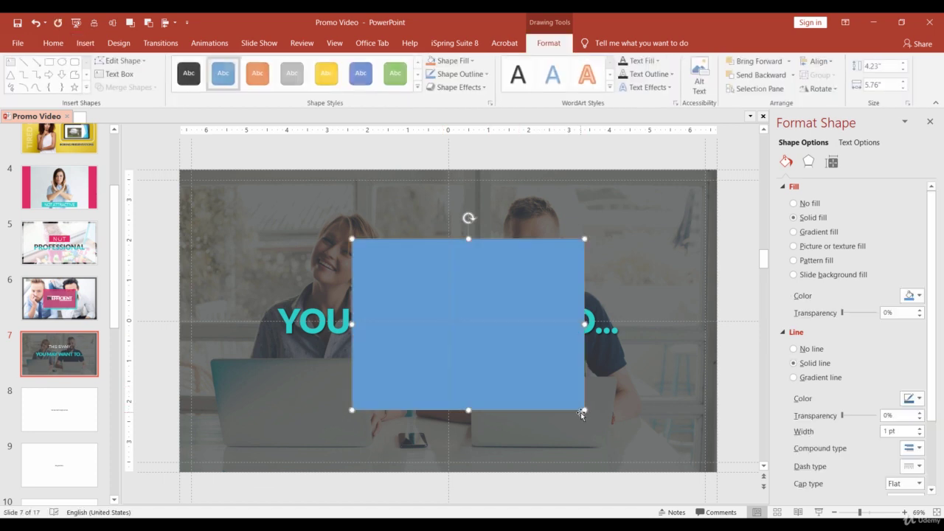
left_click(892, 67)
type("4")
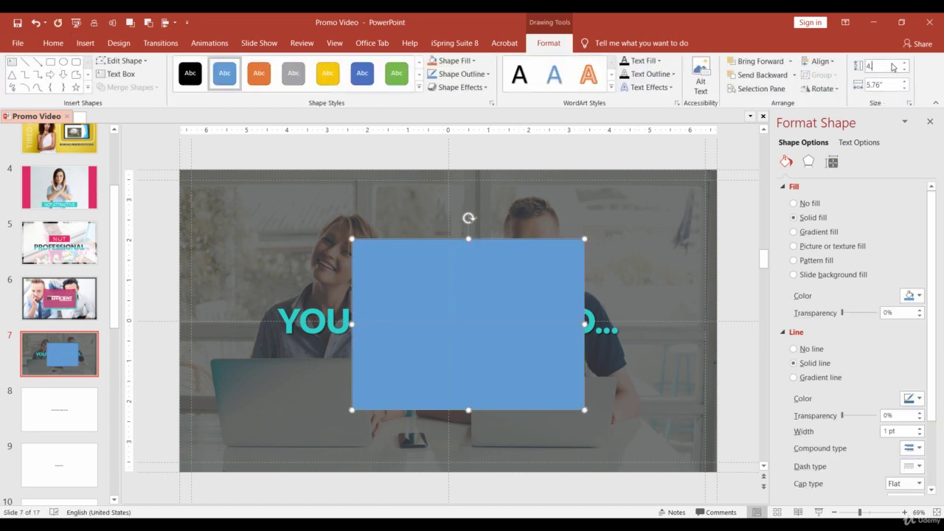
type(".7")
key("Return")
double_click(894, 84)
type("4.7")
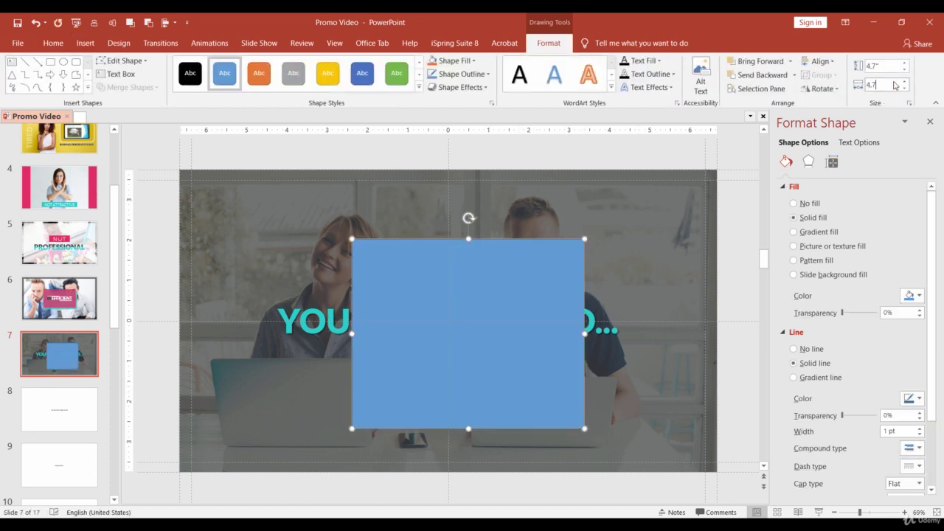
key("Return")
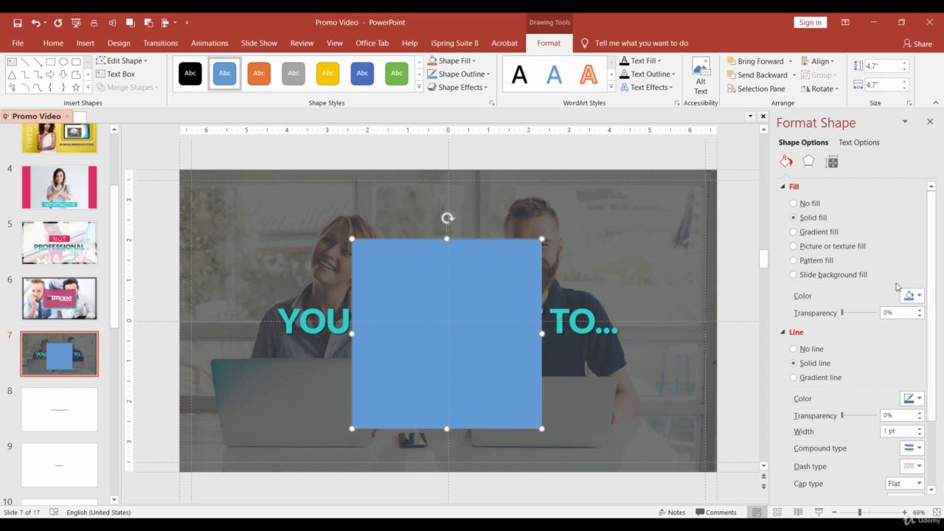
Step: Give the square no outline and a black fill at 47% transparency
left_click(826, 349)
left_click(910, 295)
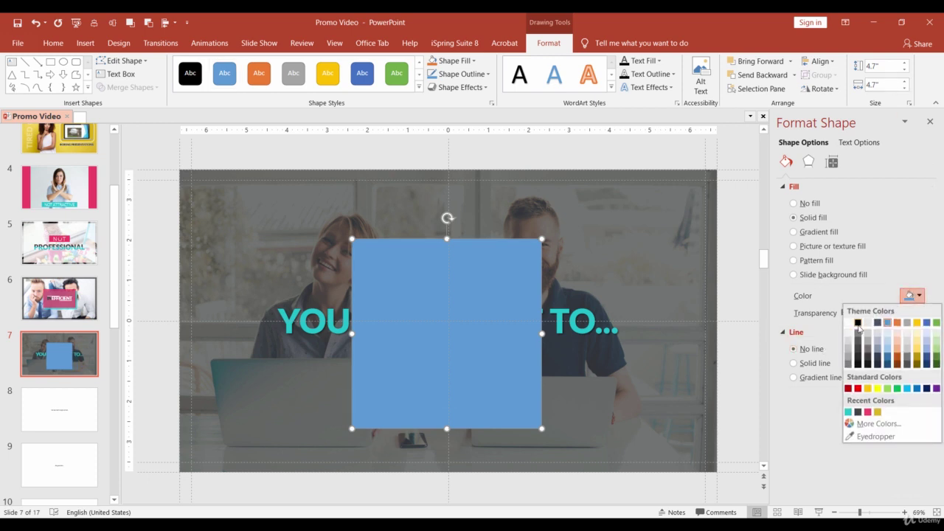
left_click(857, 322)
left_click_drag(901, 315, 869, 319)
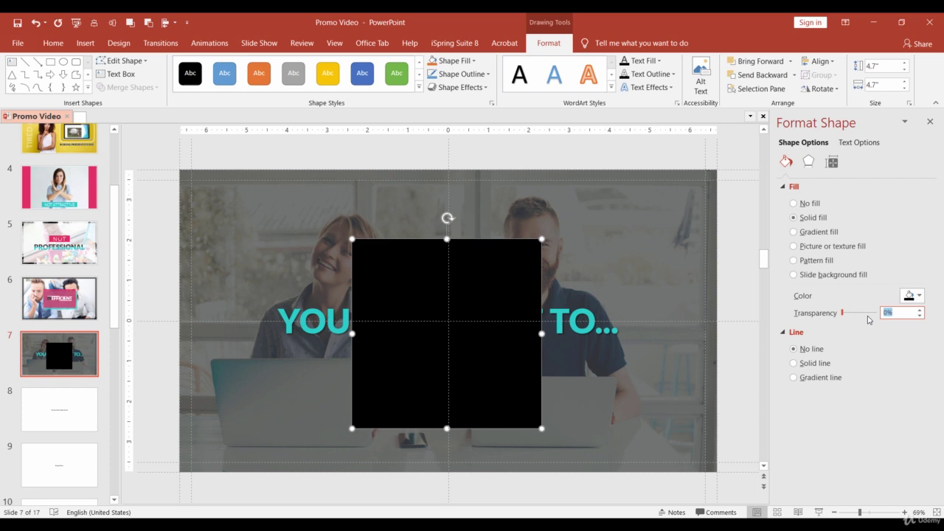
type("47")
key("Return")
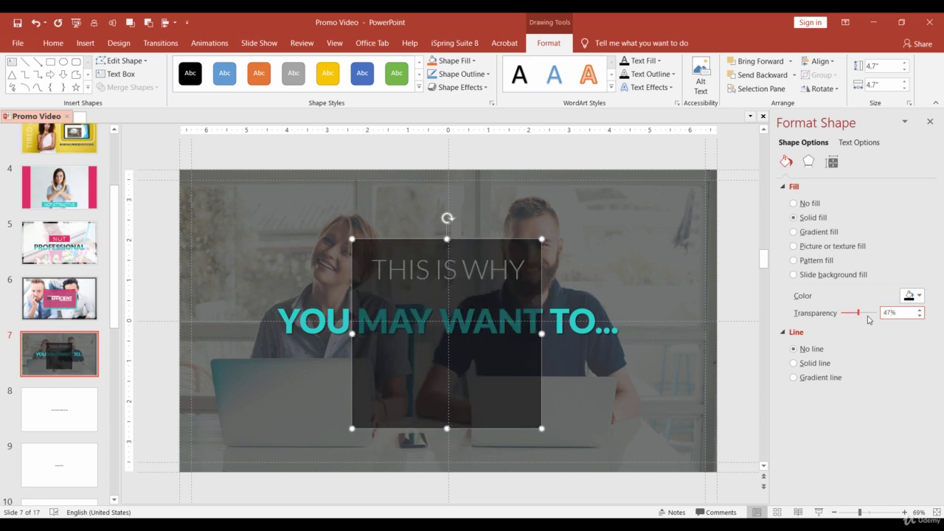
Step: Centre the box on the slide and send it behind the text
left_click(118, 25)
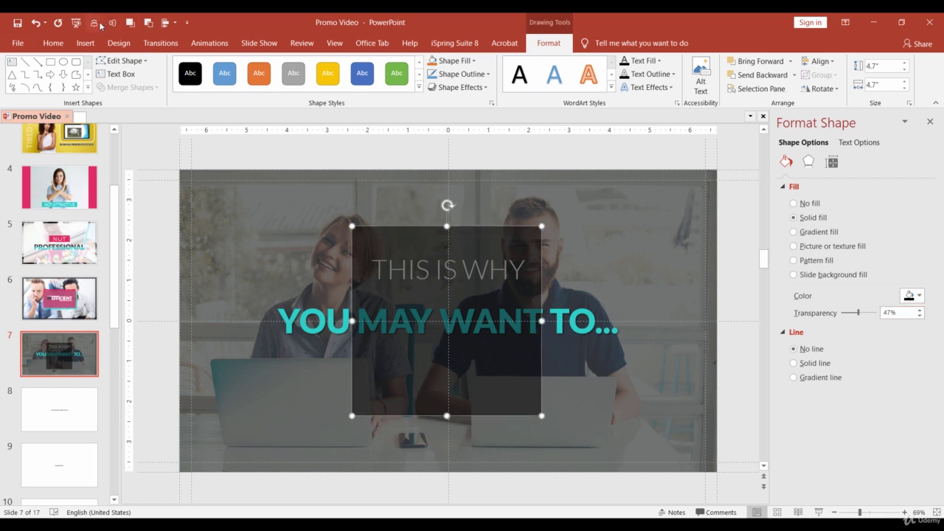
left_click(98, 25)
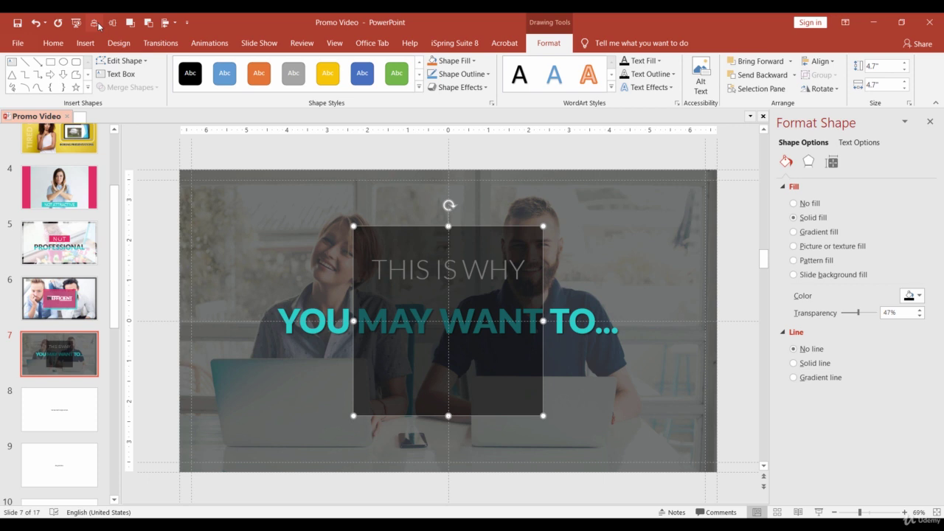
left_click(149, 24)
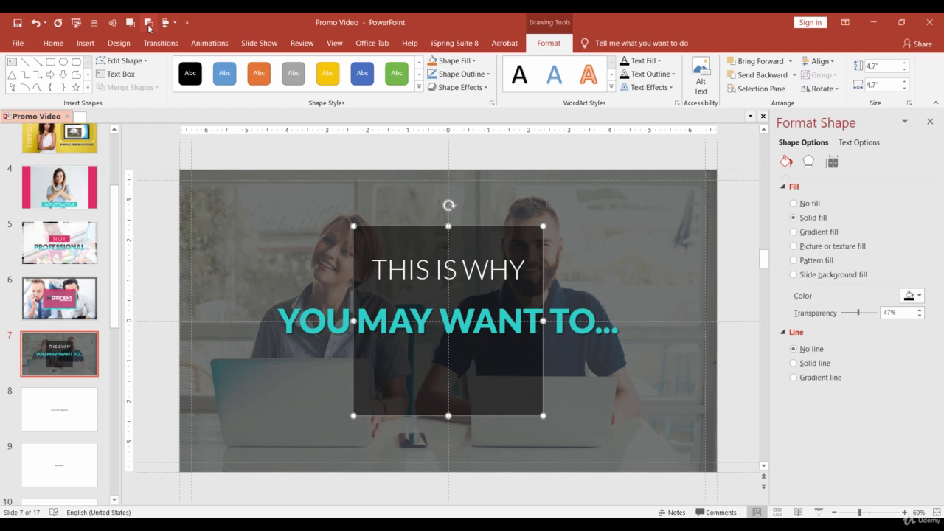
key("ctrl+z")
Step: Draw a half frame shape at the translucent box's top-left corner
left_click(86, 43)
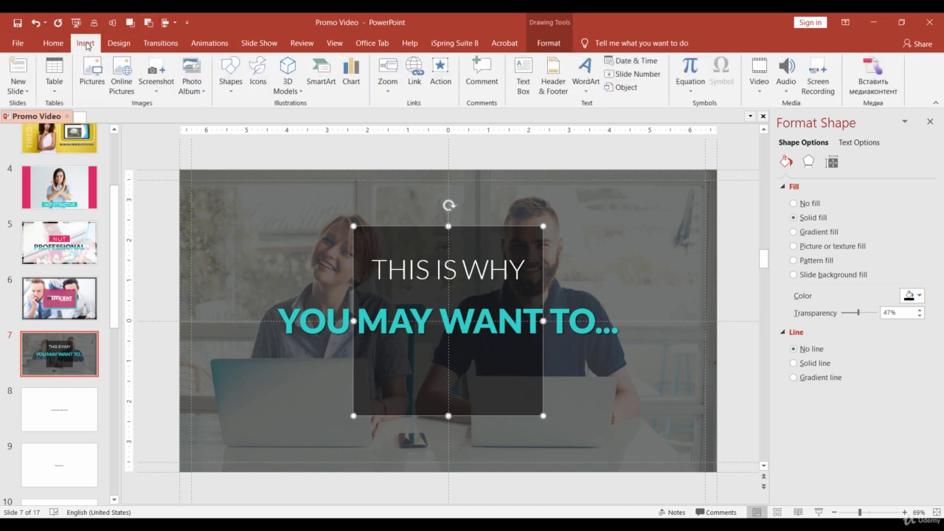
left_click(222, 81)
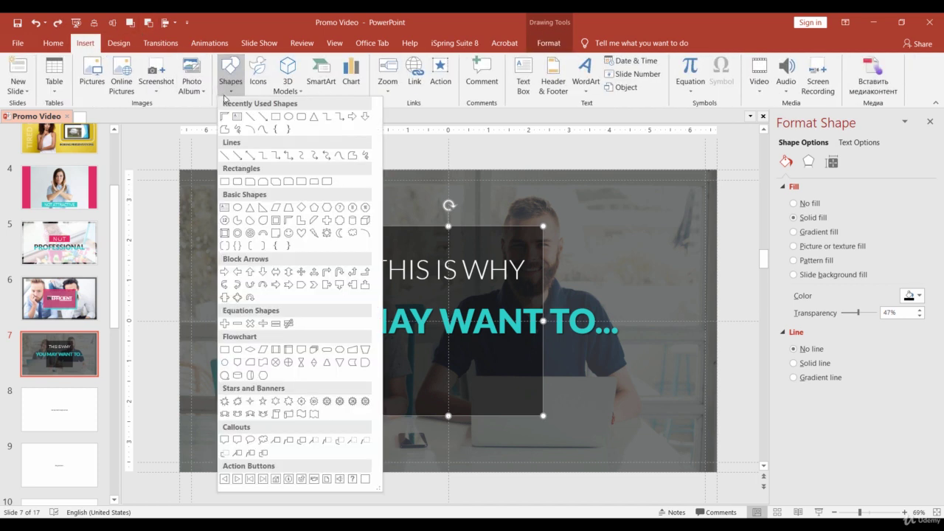
left_click(289, 221)
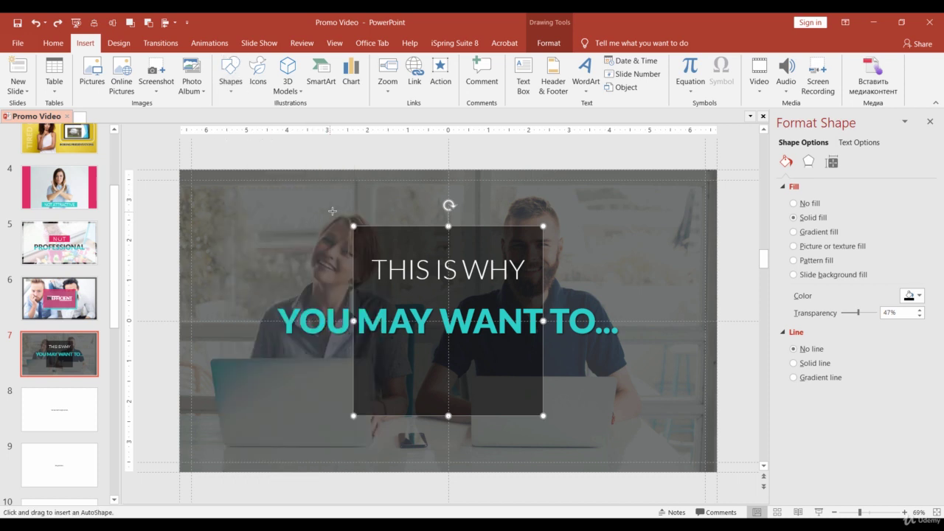
mouse_move(332, 211)
left_mouse_down()
mouse_move(396, 254)
mouse_move(417, 282)
left_mouse_up()
Step: Size the half frame to 1.96" by 1.96", fill it pink and remove its outline
triple_click(885, 65)
type("1.96")
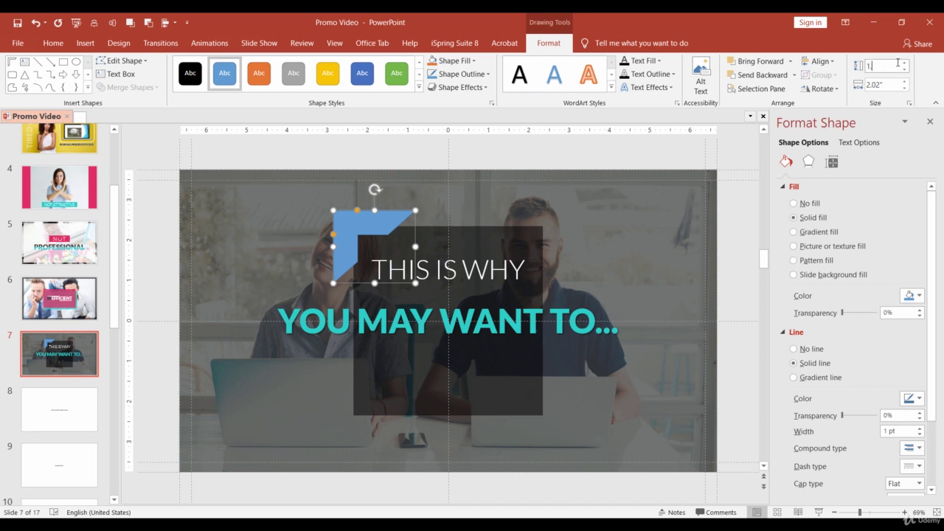
key("Return")
triple_click(885, 84)
type("1.96")
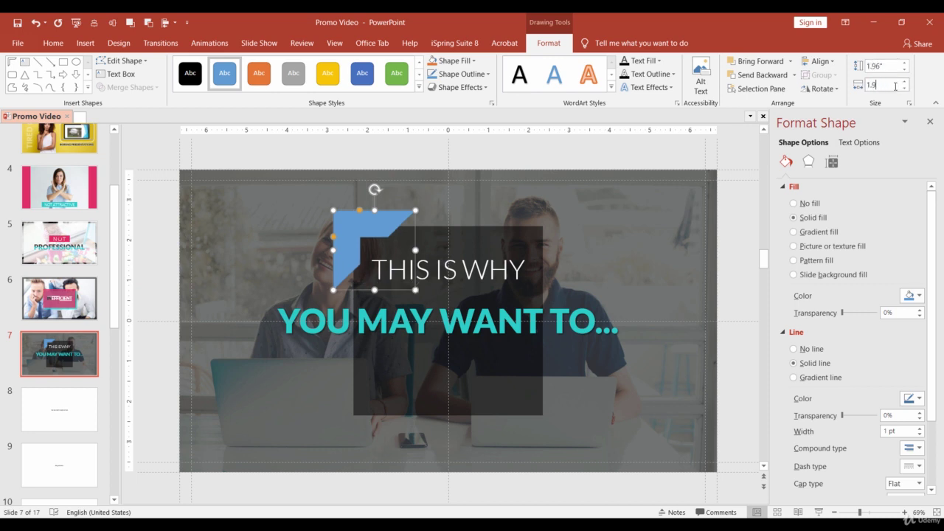
key("Return")
left_click(918, 296)
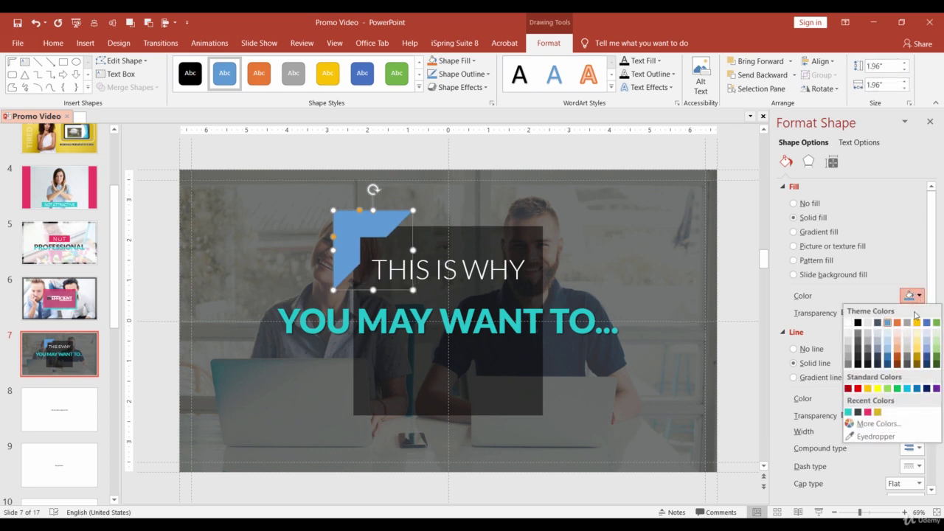
left_click(868, 413)
left_click(820, 349)
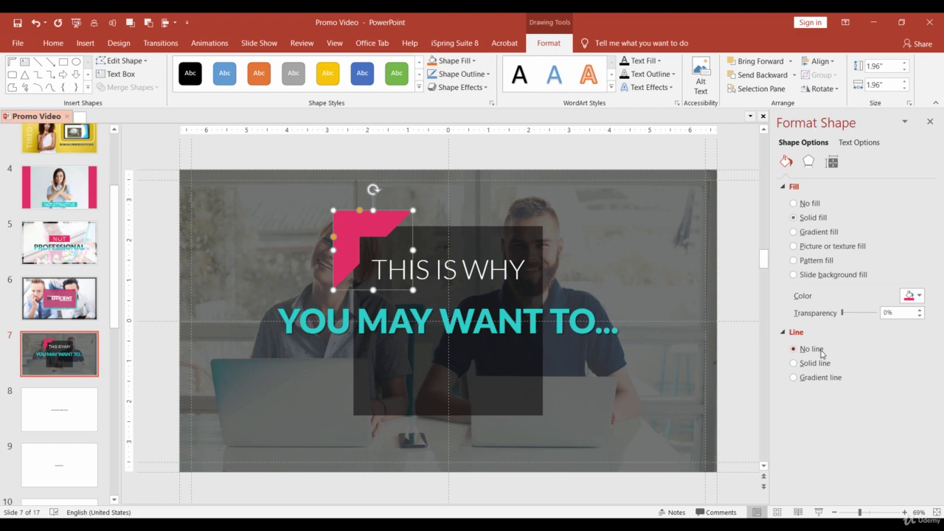
Step: Thin both arms of the pink corner shape into an L bracket and place it at the text box's top-left corner
left_click(873, 512)
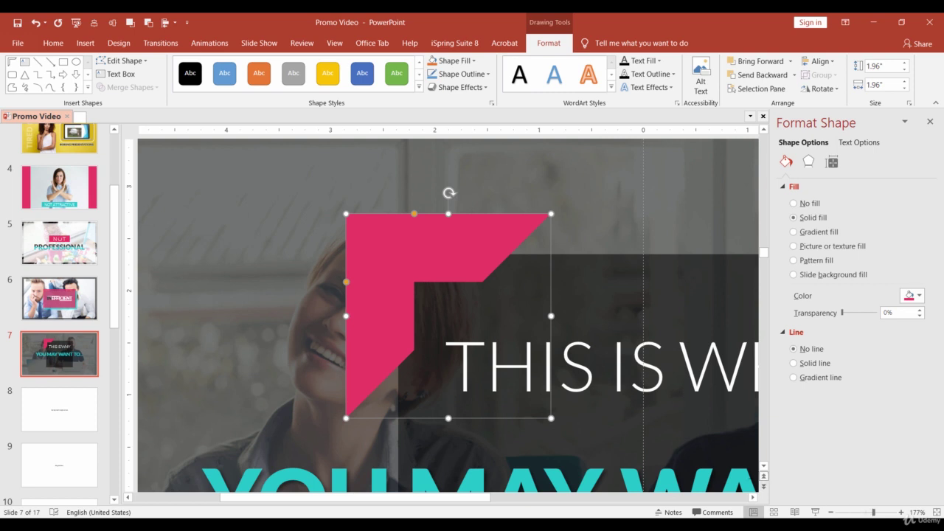
left_click_drag(395, 262, 383, 253)
left_click(387, 208)
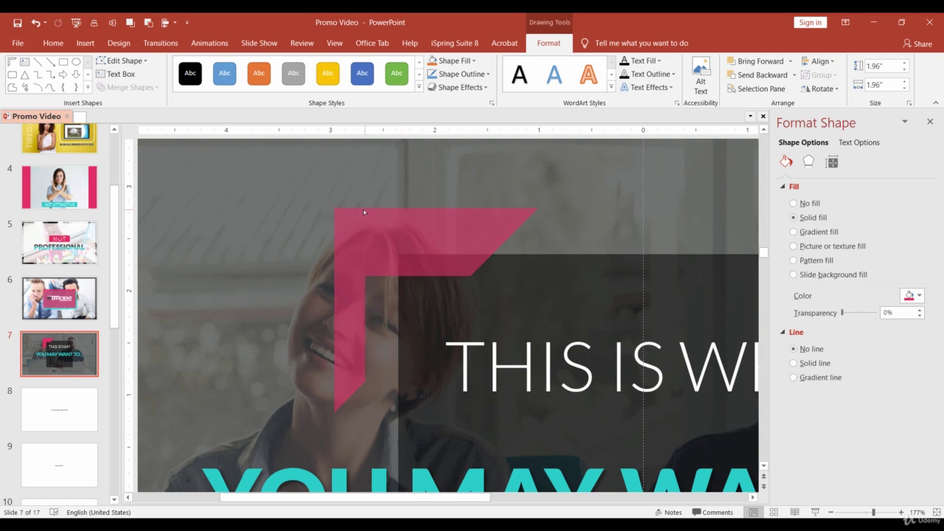
left_click_drag(364, 212, 347, 220)
left_click_drag(334, 275, 345, 213)
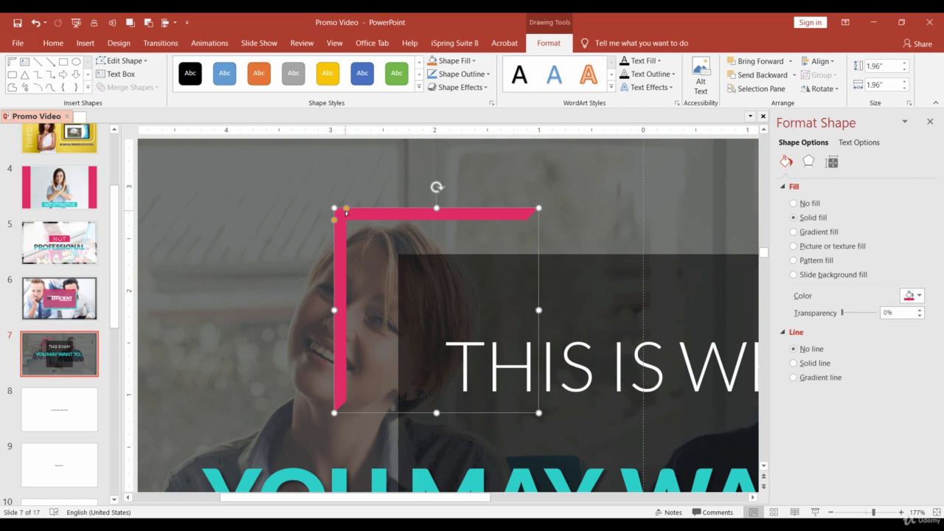
left_click_drag(354, 213, 425, 234)
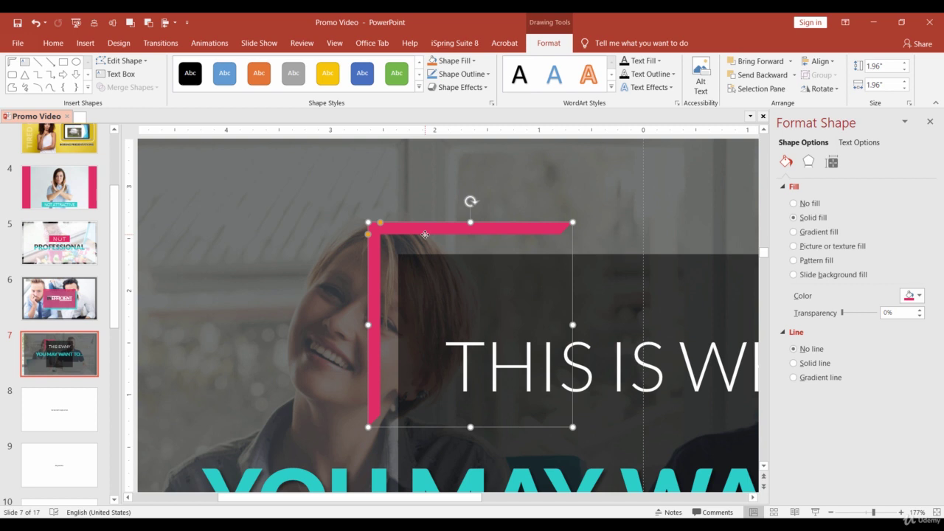
Step: Zoom out and duplicate the full-slide darkening layer over the photo
left_click(860, 513)
left_click_drag(859, 514, 855, 512)
left_click(711, 354)
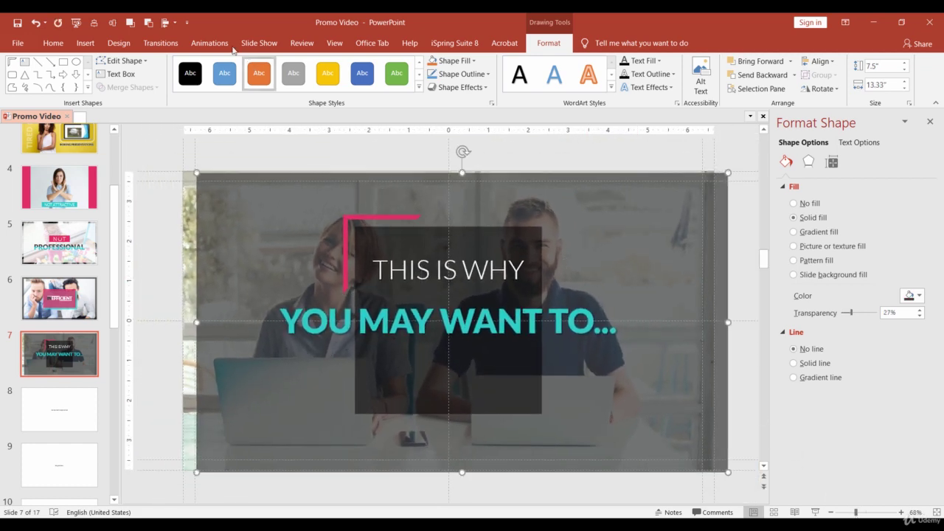
key("ctrl+d")
left_click(126, 28)
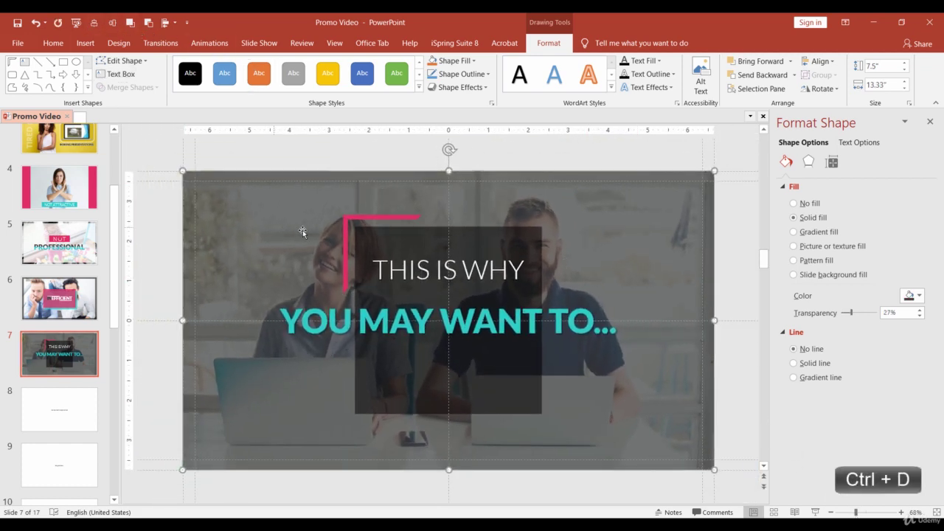
Step: Flip the pink bracket horizontally and move it to the text box's top-right corner
left_click(348, 223)
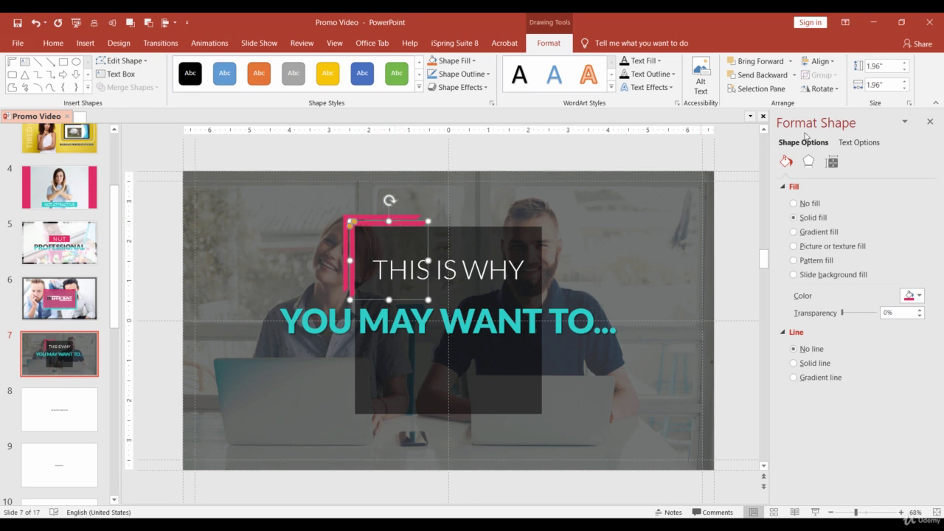
left_click(832, 91)
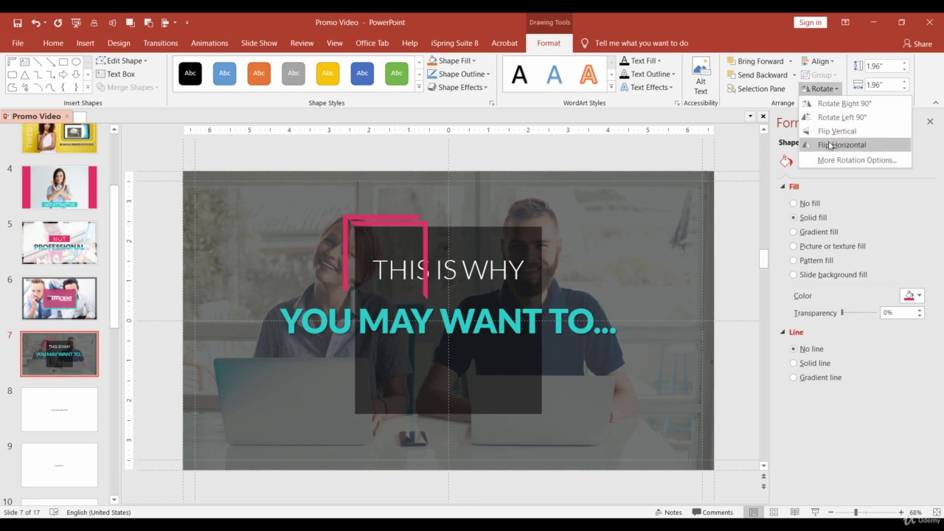
left_click(827, 142)
left_click_drag(422, 239, 551, 235)
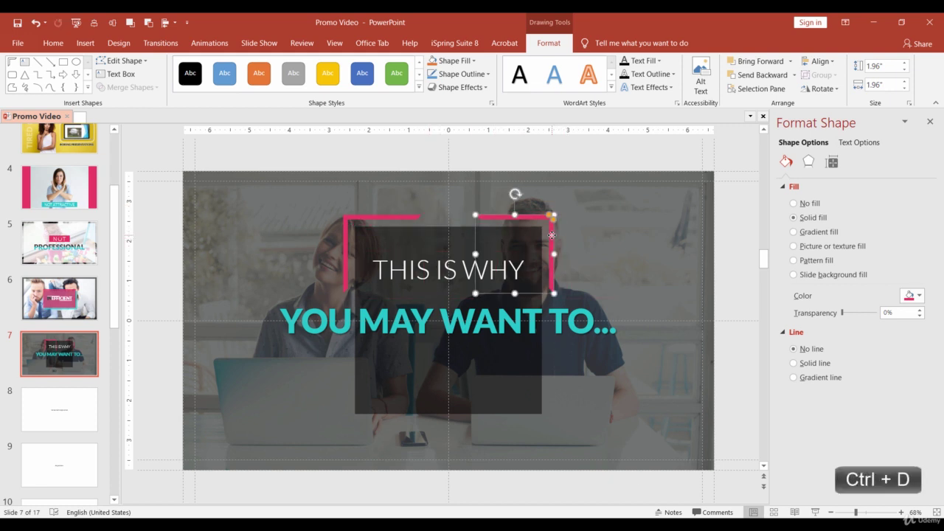
Step: Duplicate the bracket, flip it vertically, and place it at the bottom-right corner
key("ctrl+d")
left_click(824, 89)
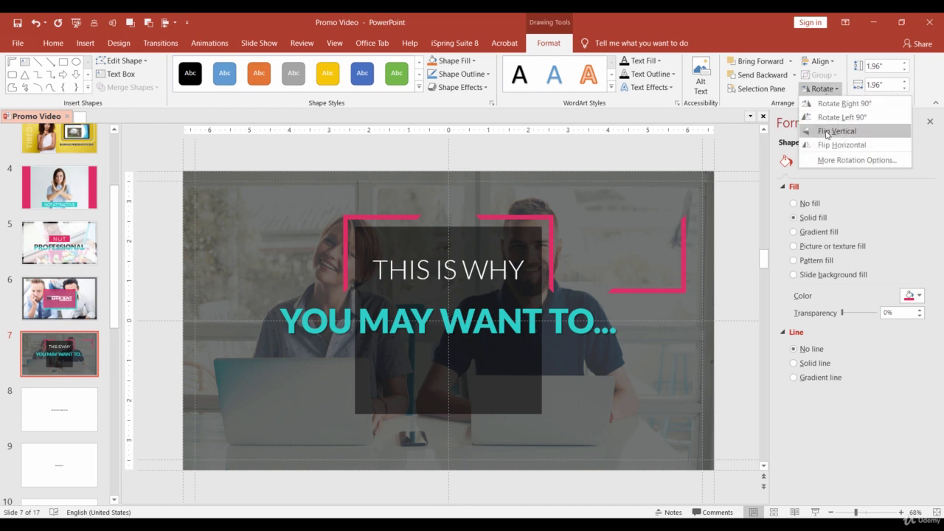
left_click(835, 129)
left_click_drag(681, 266, 552, 397)
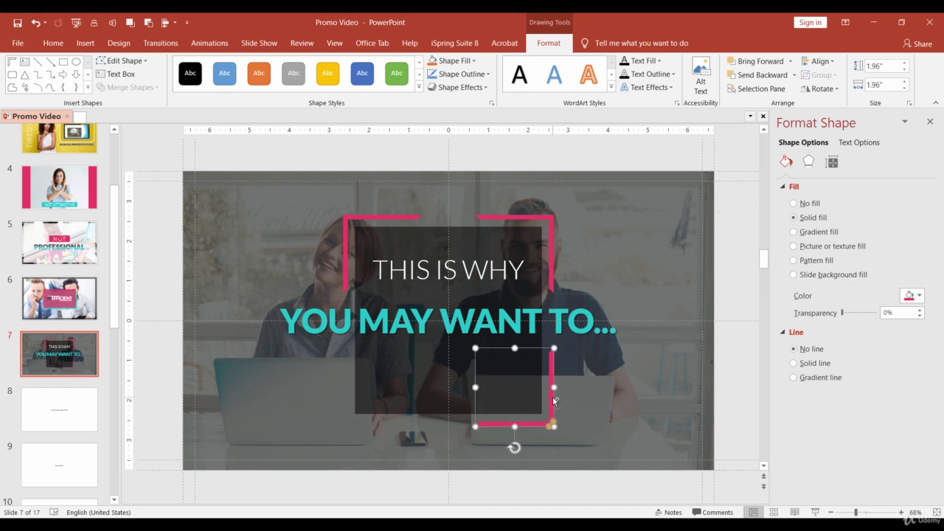
Step: Duplicate the bracket, flip it horizontally, and place it at the bottom-left corner
key("ctrl+d")
left_click(822, 88)
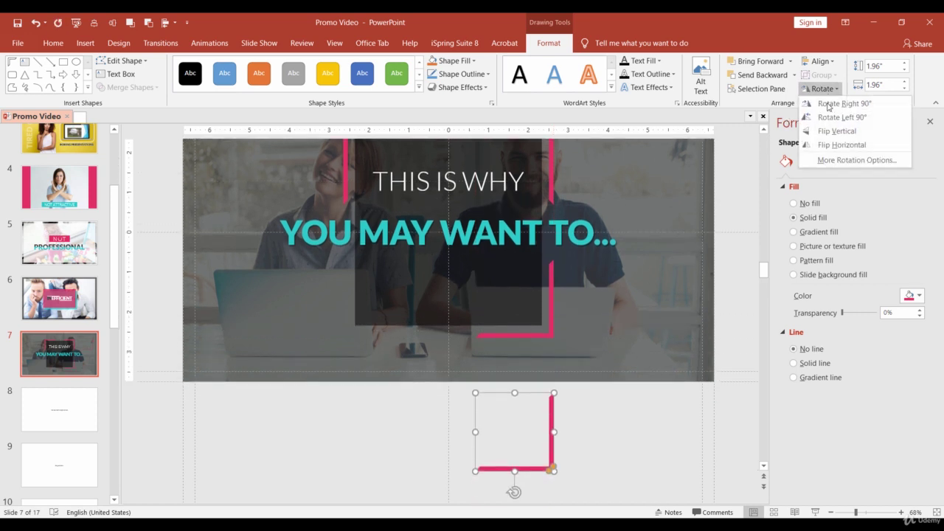
left_click(829, 145)
left_click_drag(473, 406, 345, 301)
scroll(345, 301, "up", 1)
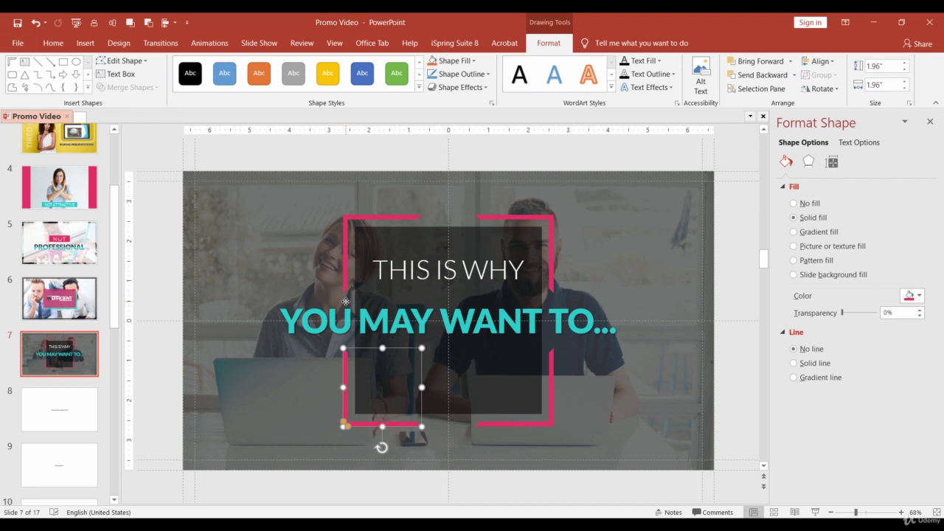
Step: Select the top-left, top-right, bottom-right and bottom-left pink brackets together and group them with Ctrl+G
left_click(363, 221, "ctrl")
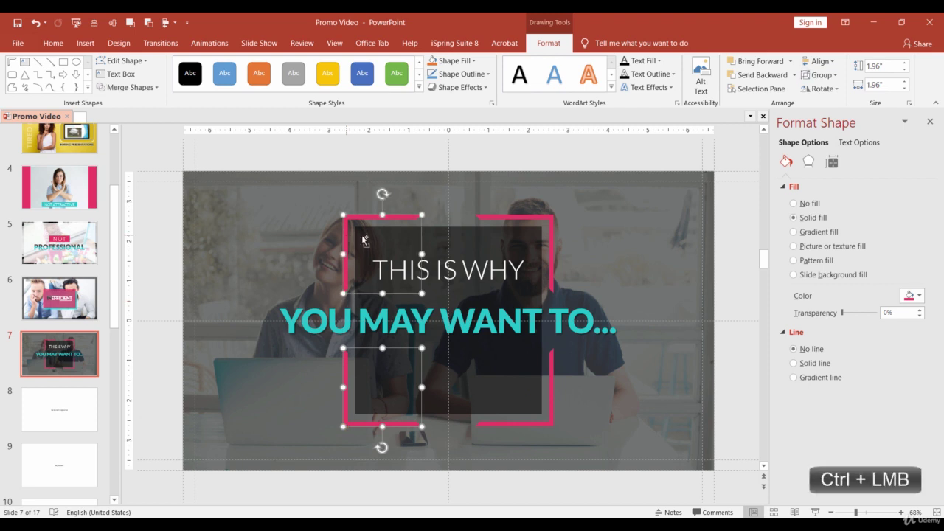
left_click(518, 216, "ctrl")
left_click(552, 382, "ctrl")
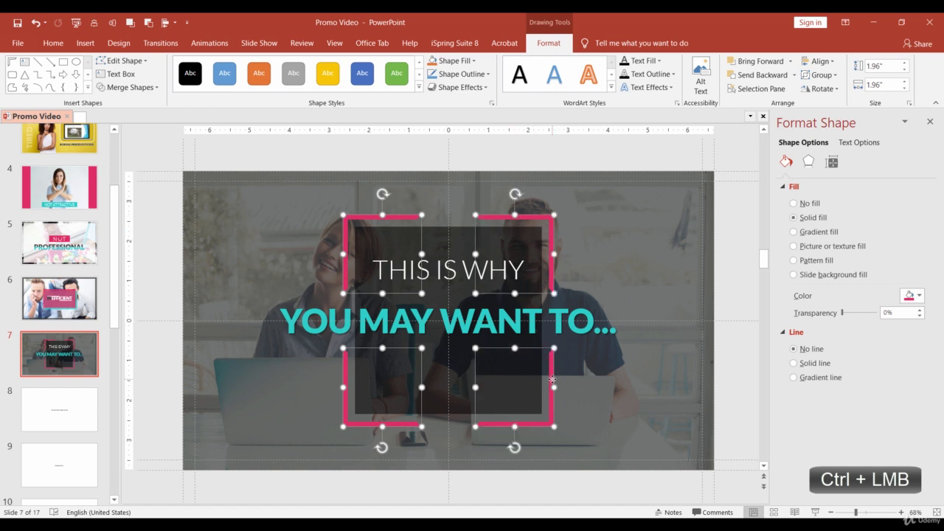
key("ctrl+g")
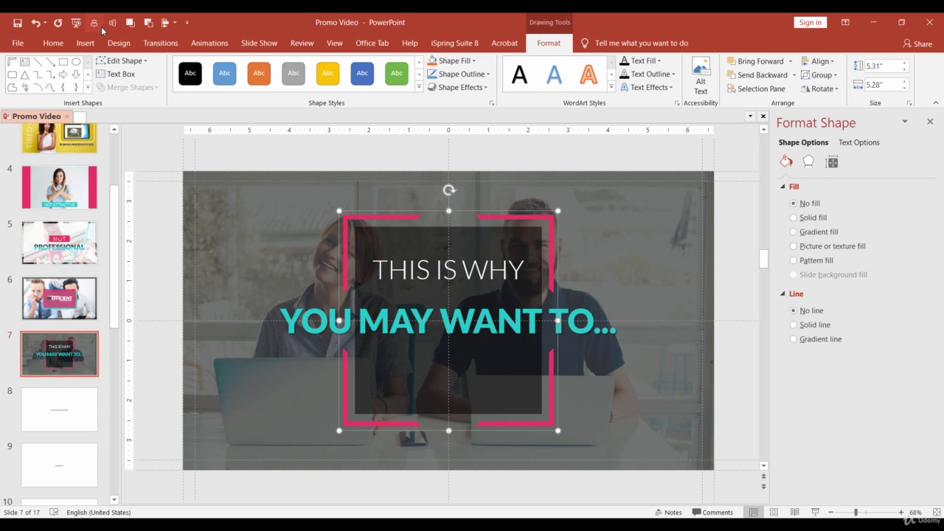
Step: Draw a thin rectangle under the YOU MAY WANT TO... headline
left_click(85, 43)
left_click(233, 83)
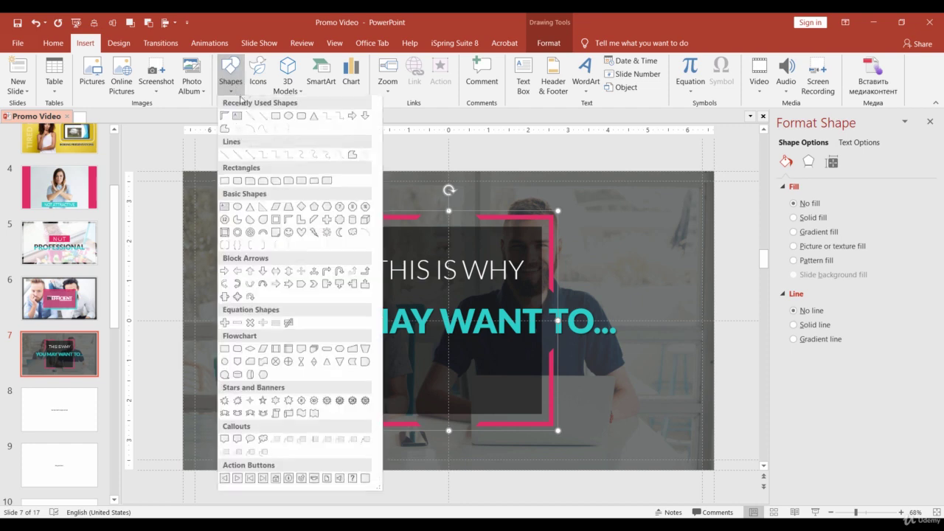
left_click(275, 116)
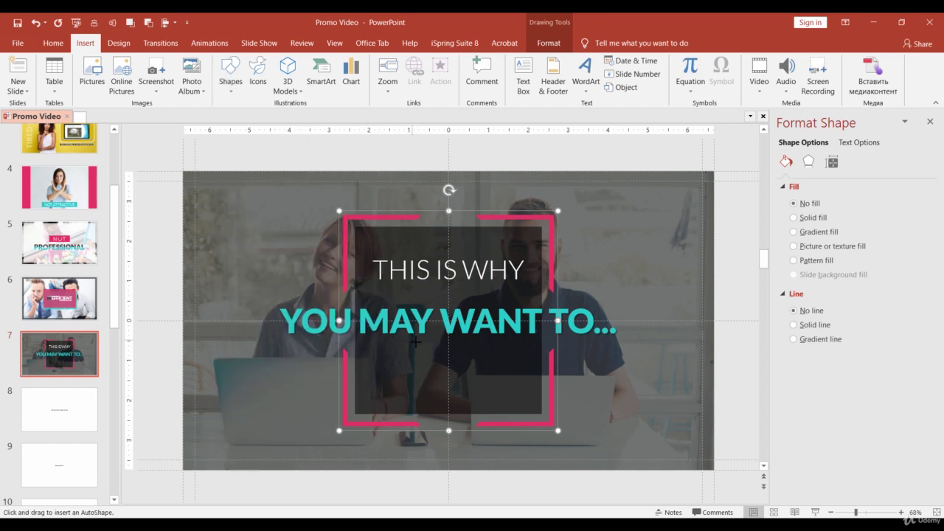
left_click_drag(413, 343, 491, 347)
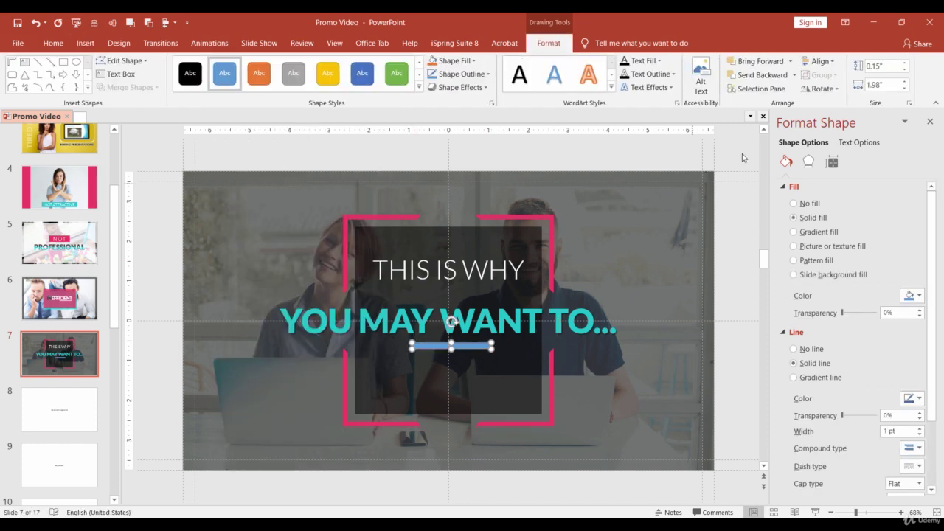
Step: Size the rectangle to 0.05" high and 2.21" wide
left_click(891, 68)
type("0.05")
key("Return")
left_click(888, 85)
type("2")
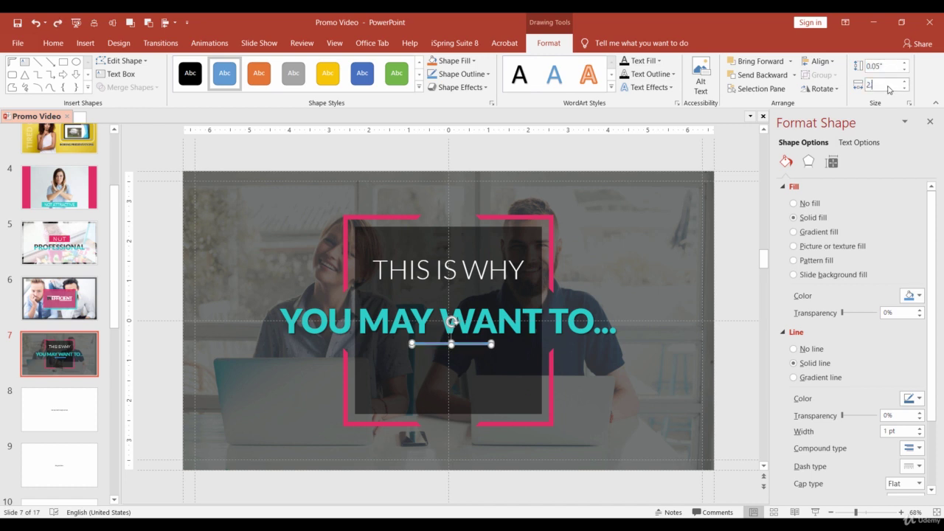
type(".21")
key("Return")
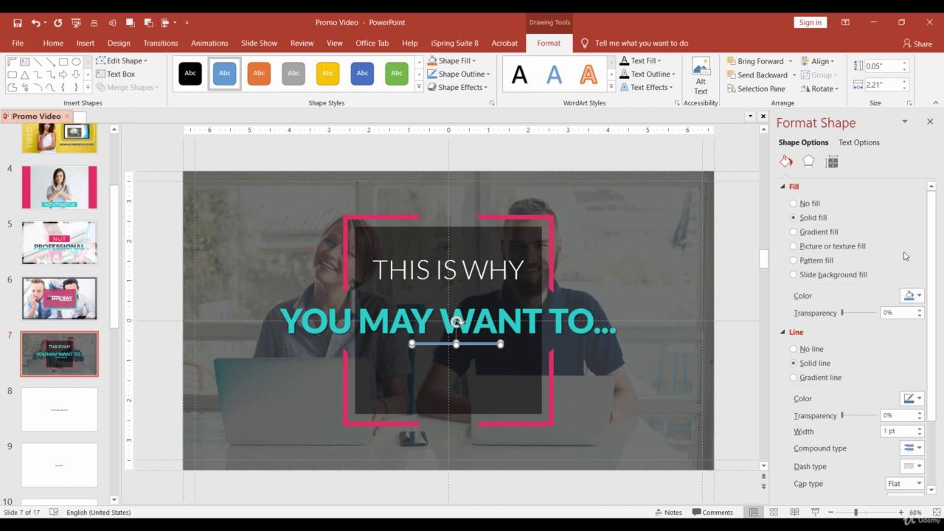
Step: Remove the underline's outline and nudge it left to centre it beneath the headline
left_click(911, 295)
key("Escape")
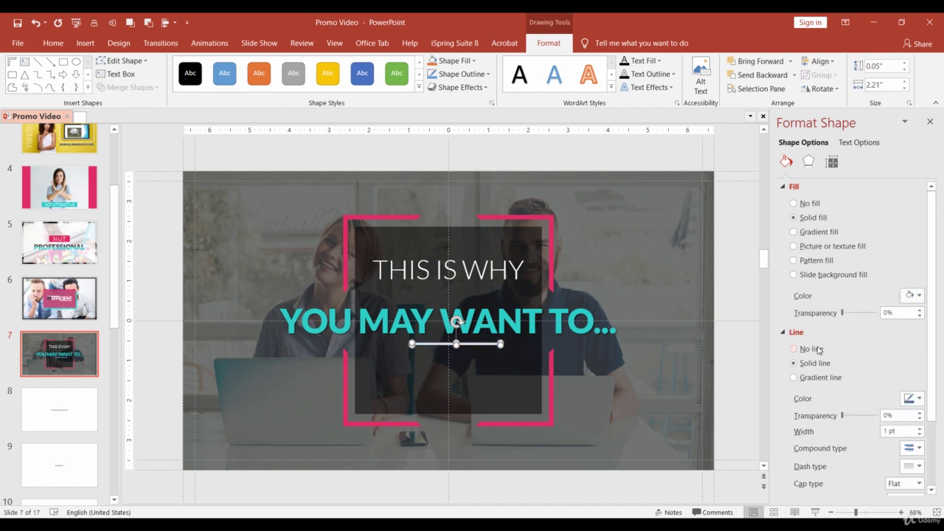
left_click(795, 349)
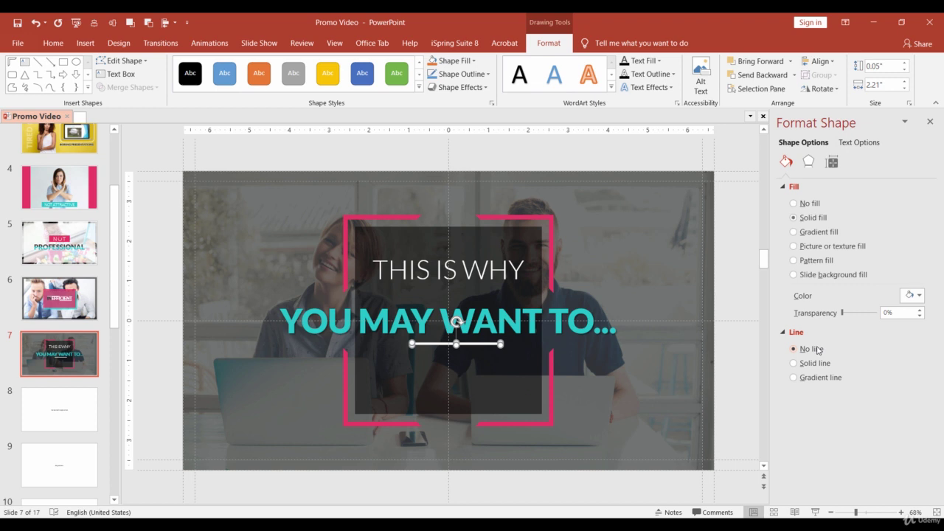
left_click_drag(477, 344, 470, 348)
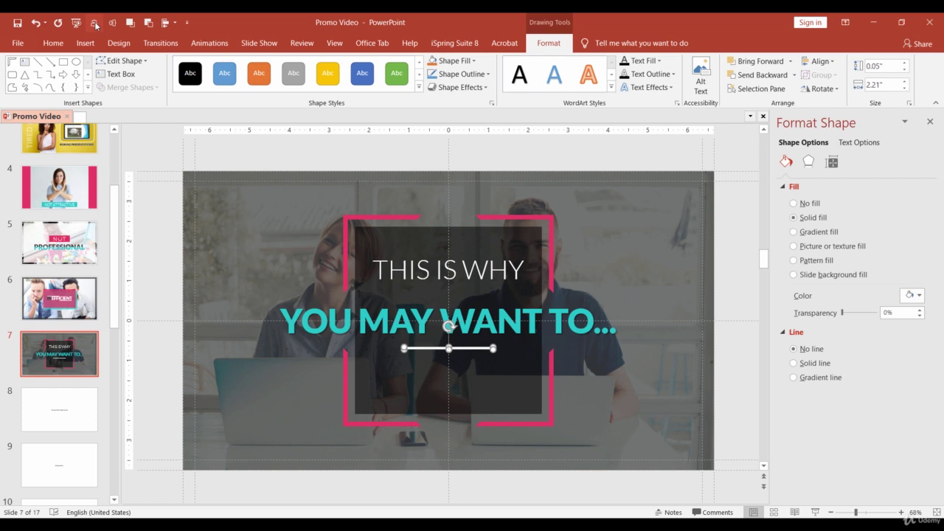
left_click(456, 253)
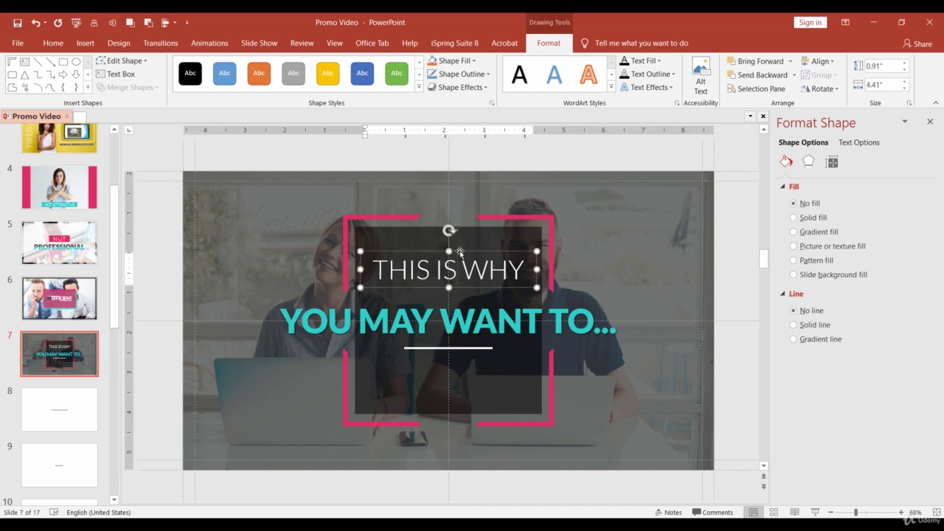
left_click_drag(460, 252, 460, 251)
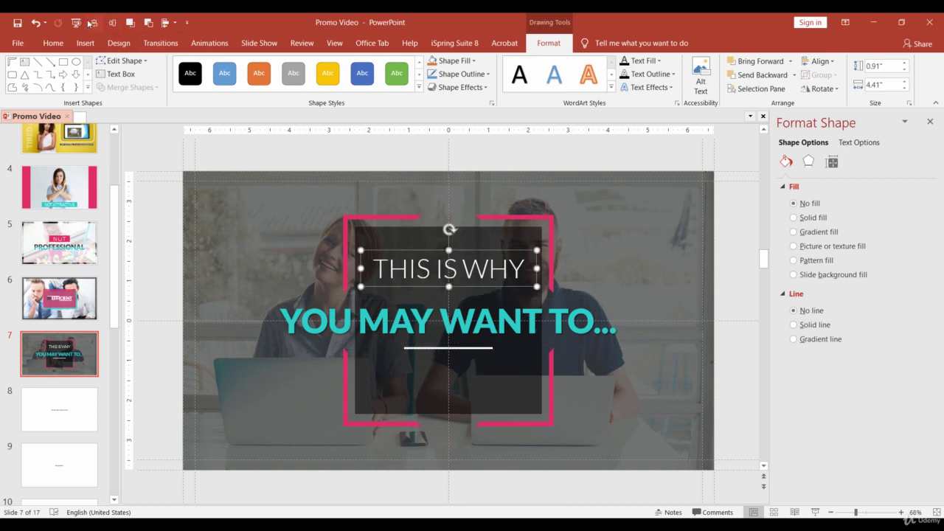
key("ctrl+z")
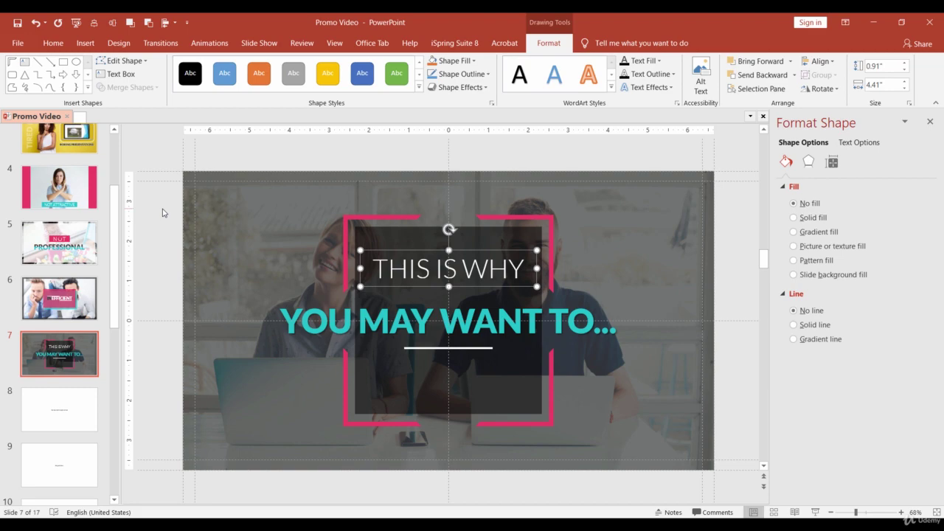